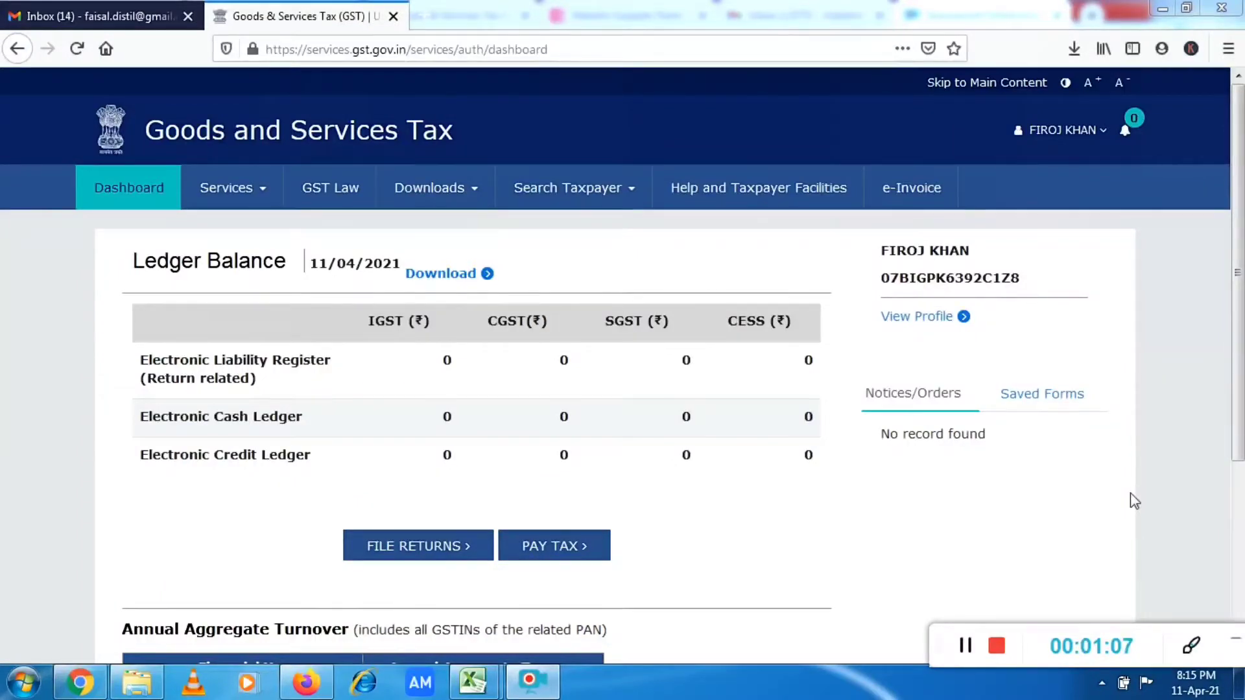
# Open the Application for Cancellation of Registration from the registration services.
pyautogui.click(257, 203)
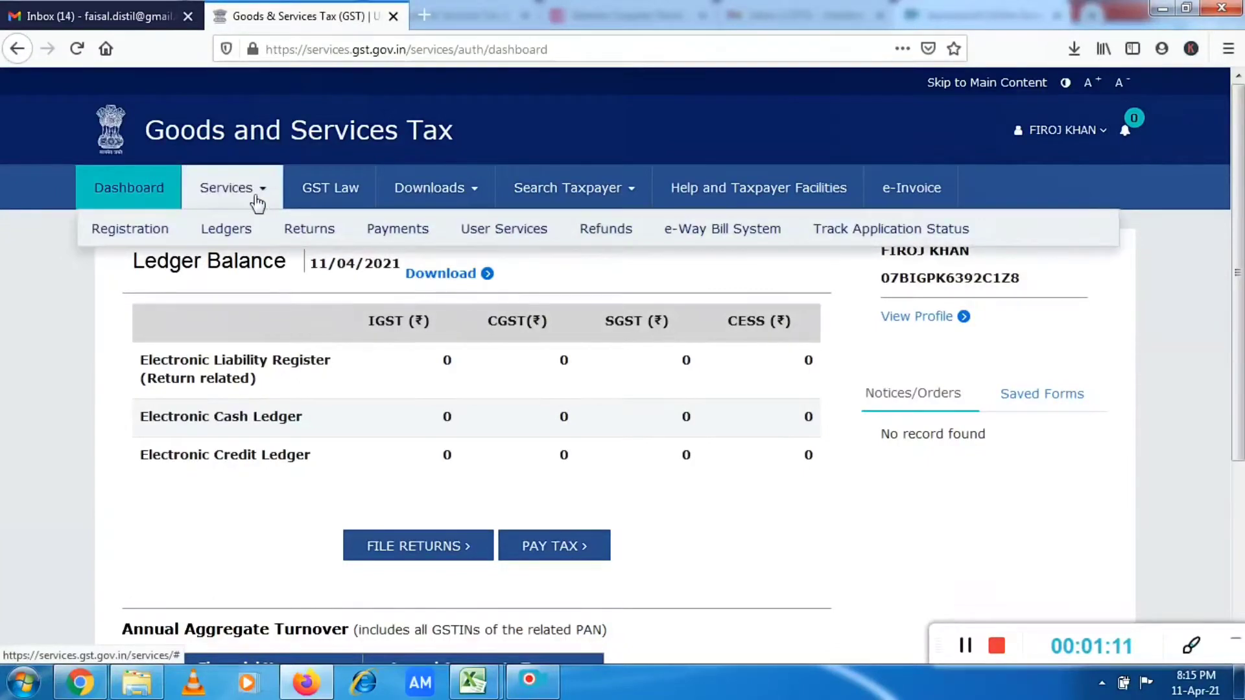
pyautogui.moveTo(157, 240)
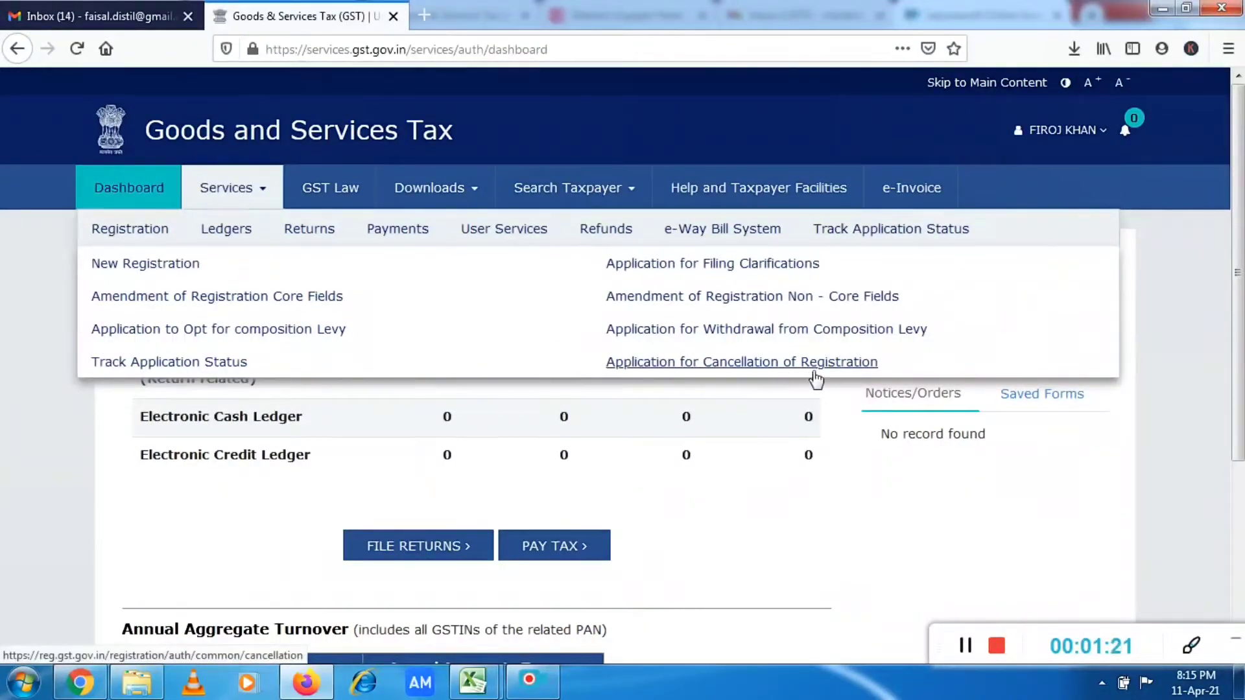
pyautogui.click(812, 368)
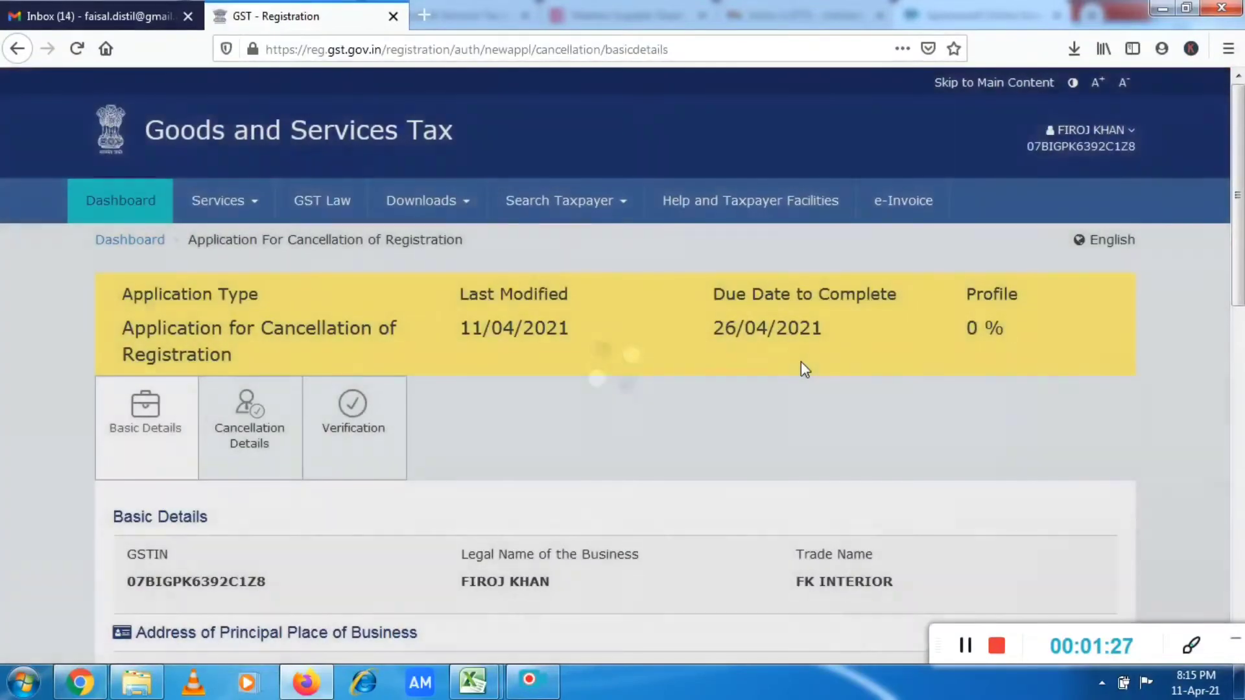
# Review the Basic Details page, covering the business details, principal place of business and future correspondence address fields.
pyautogui.scroll(-3, 623, 363)
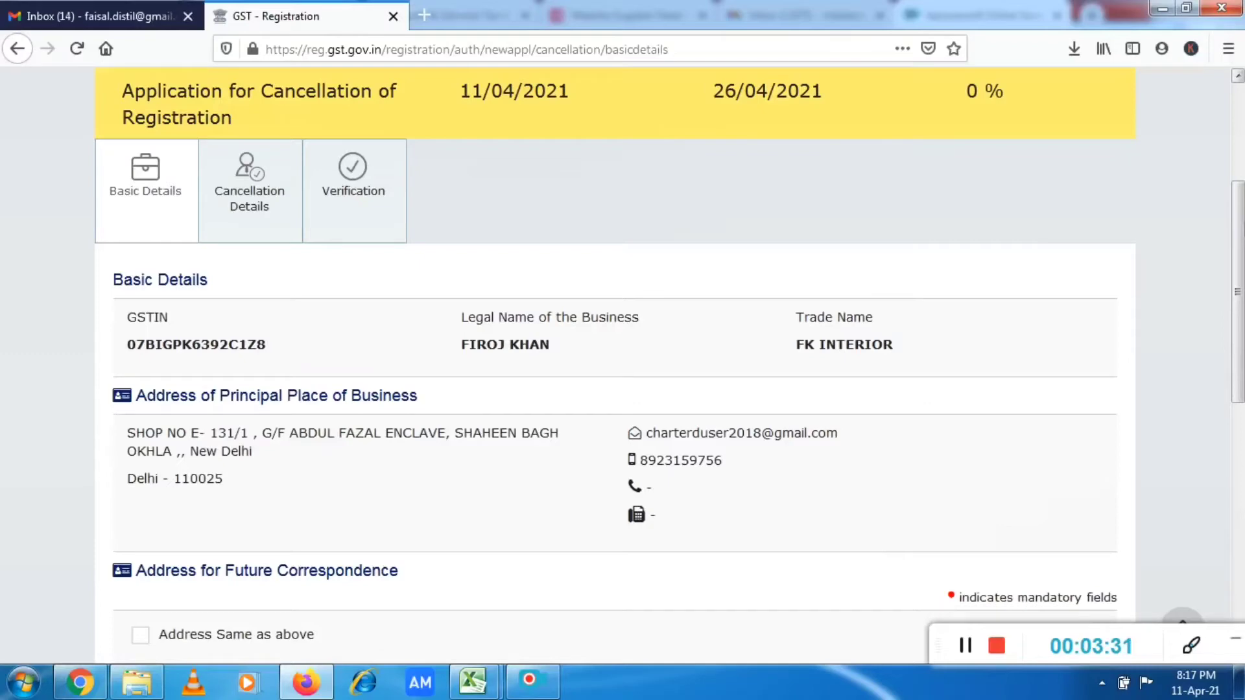
pyautogui.scroll(5, 623, 363)
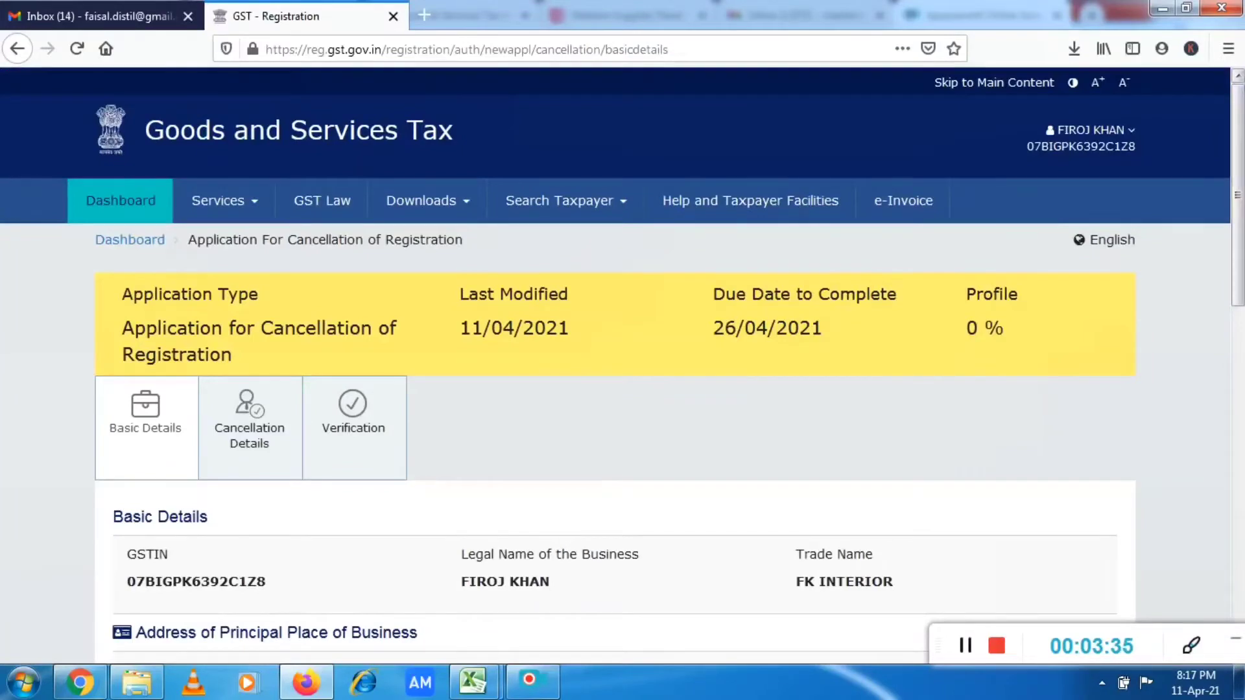
pyautogui.scroll(-4, 623, 363)
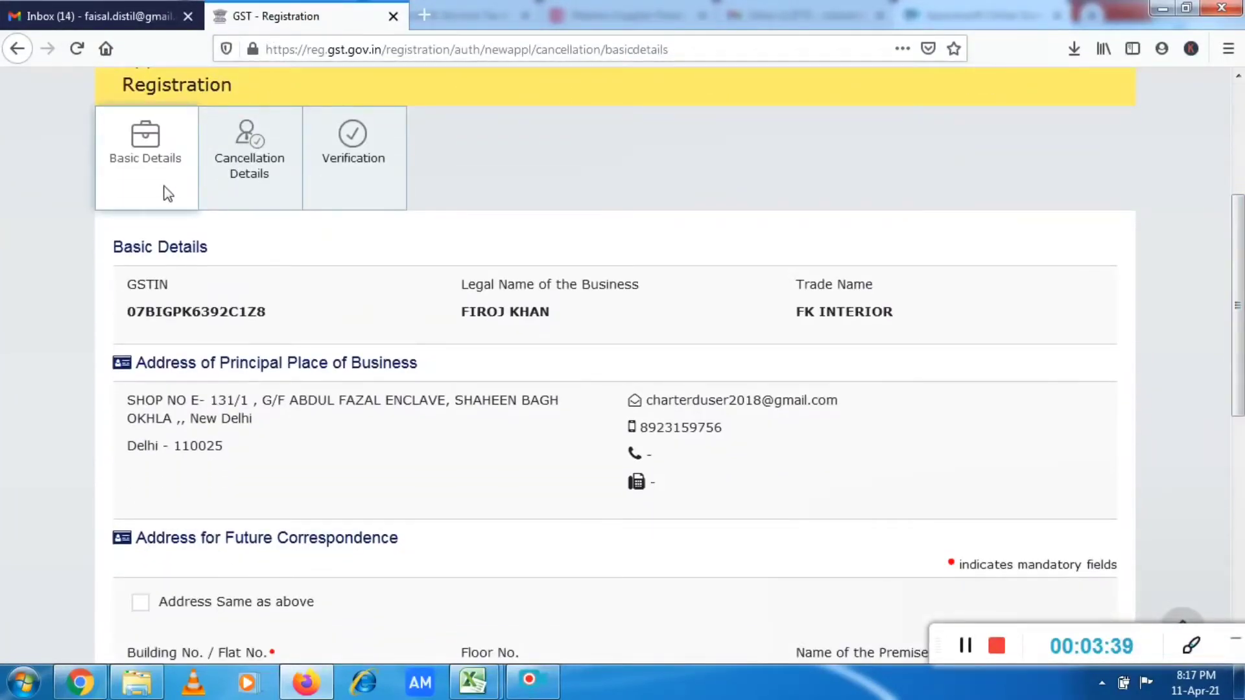
pyautogui.scroll(-1, 167, 193)
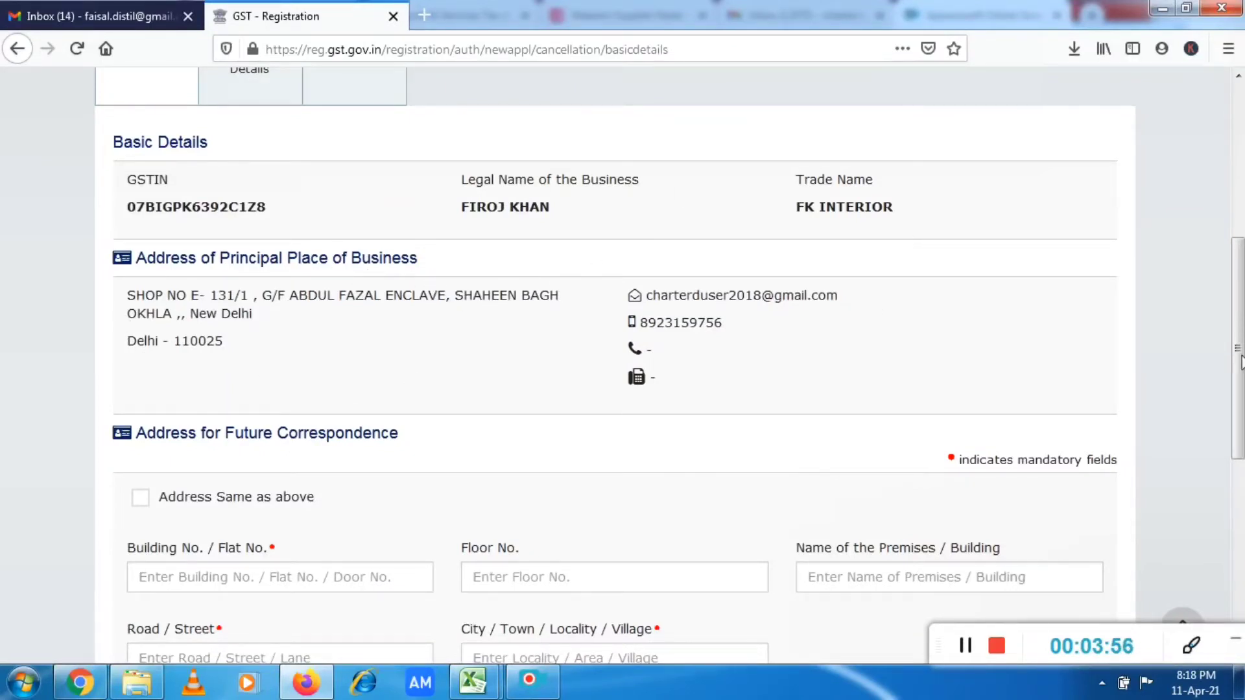
pyautogui.moveTo(1240, 361); pyautogui.dragTo(1241, 470)
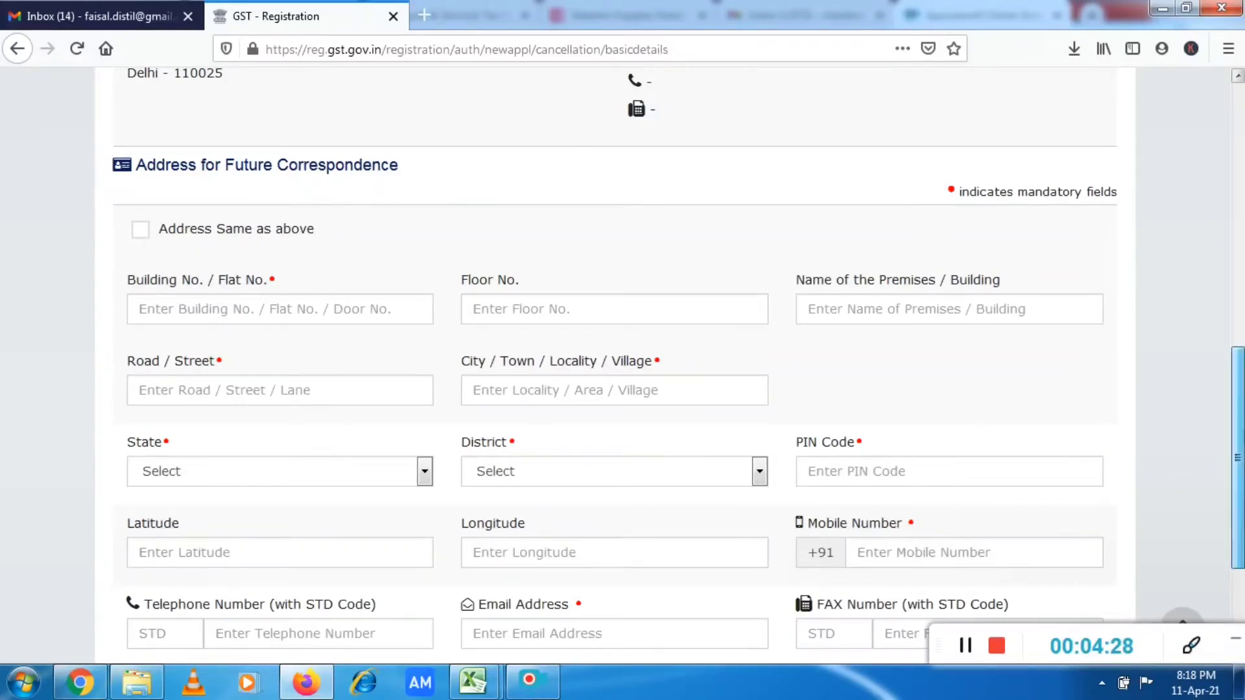
pyautogui.scroll(6, 316, 248)
pyautogui.scroll(-1, 616, 363)
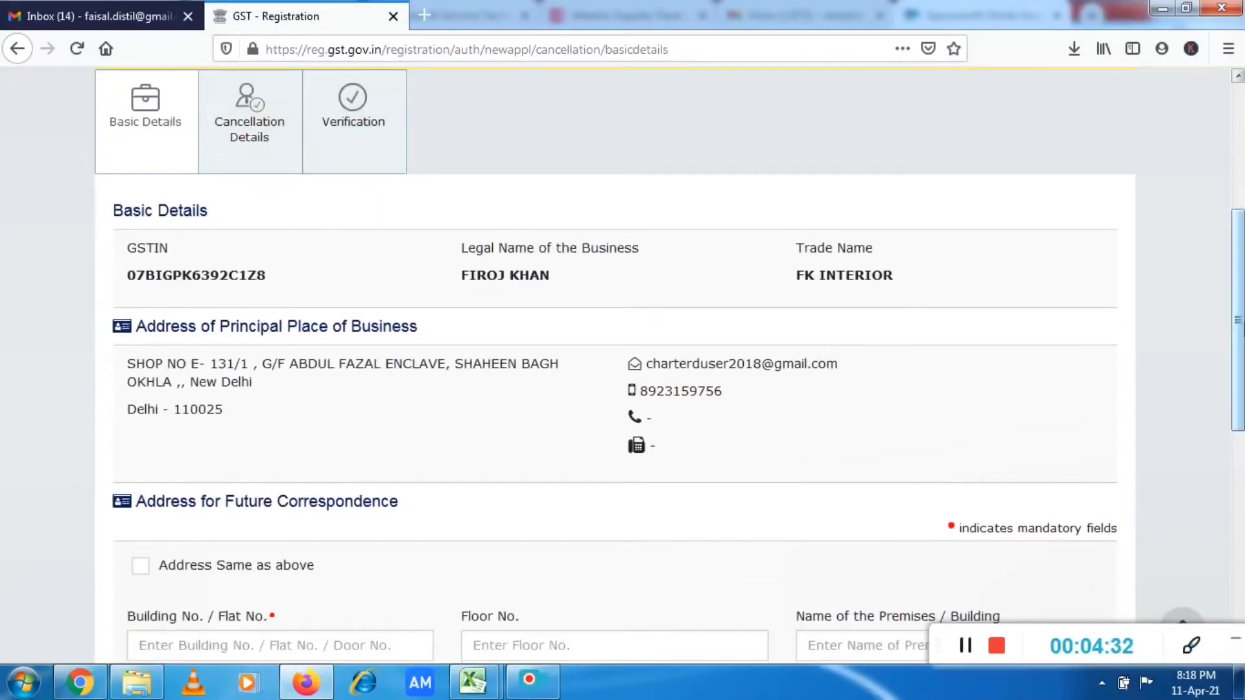
# Set the future correspondence address to be the same as the principal place of business, and save the basic details.
pyautogui.scroll(-3, 1237, 324)
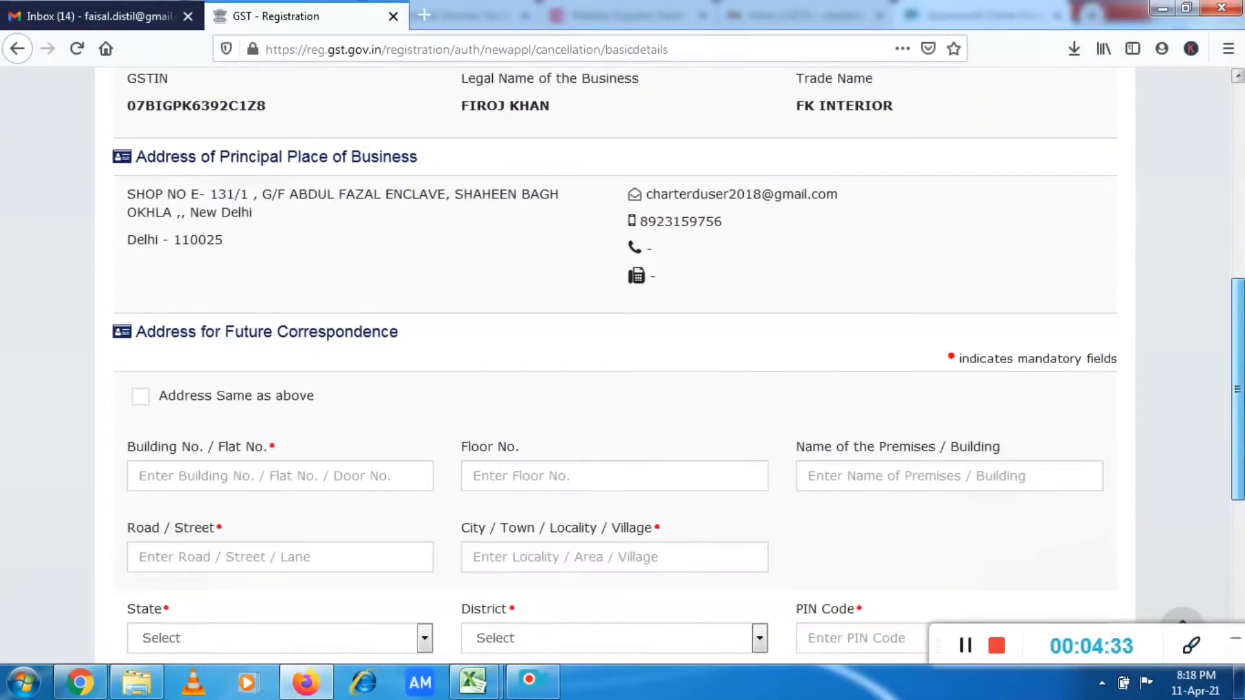
pyautogui.scroll(-2, 622, 363)
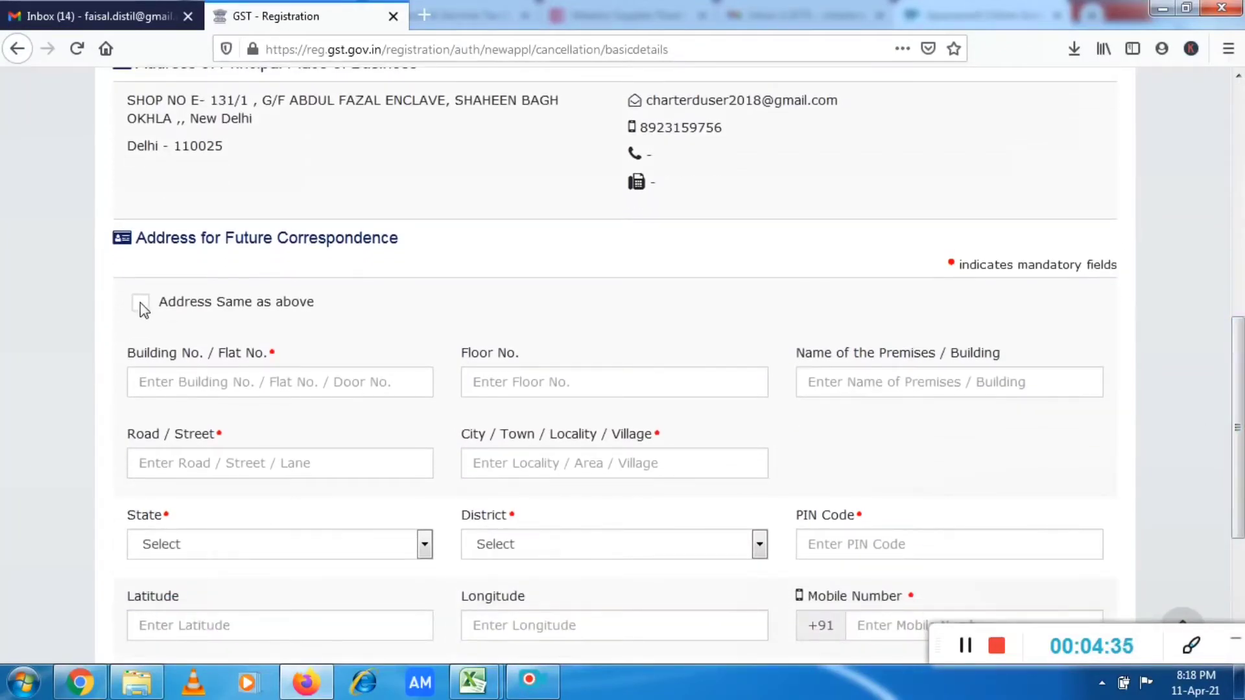
pyautogui.click(140, 305)
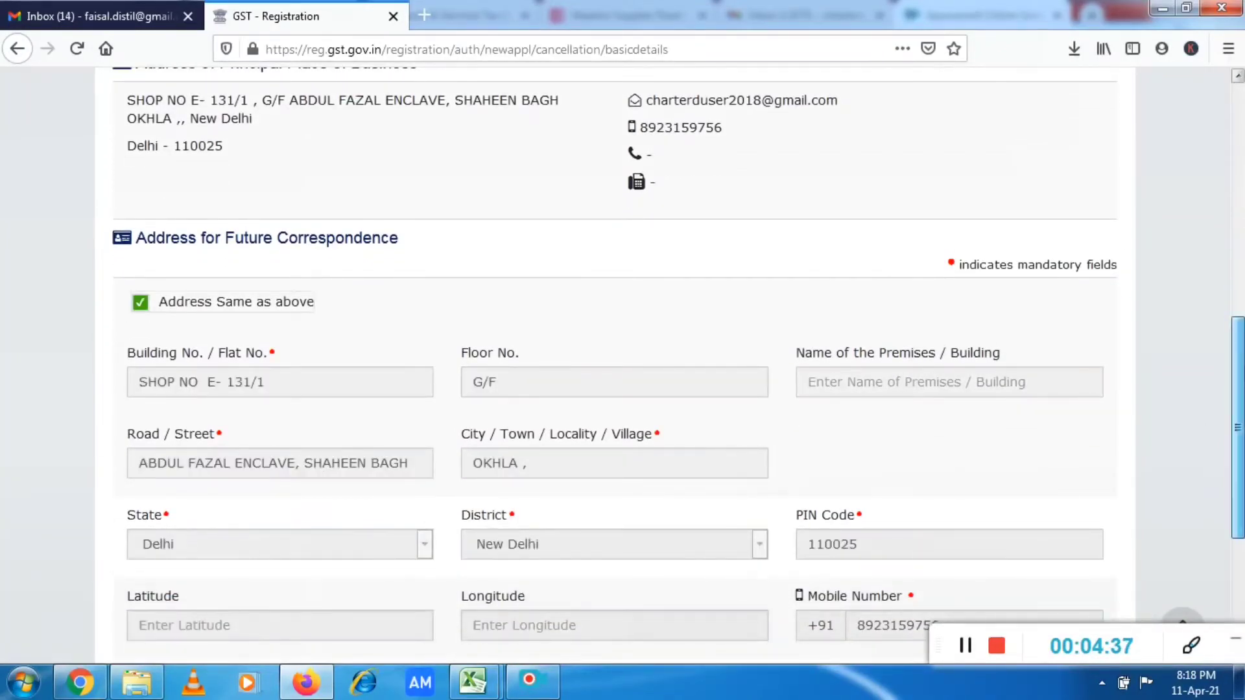
pyautogui.moveTo(1243, 366); pyautogui.dragTo(1243, 323)
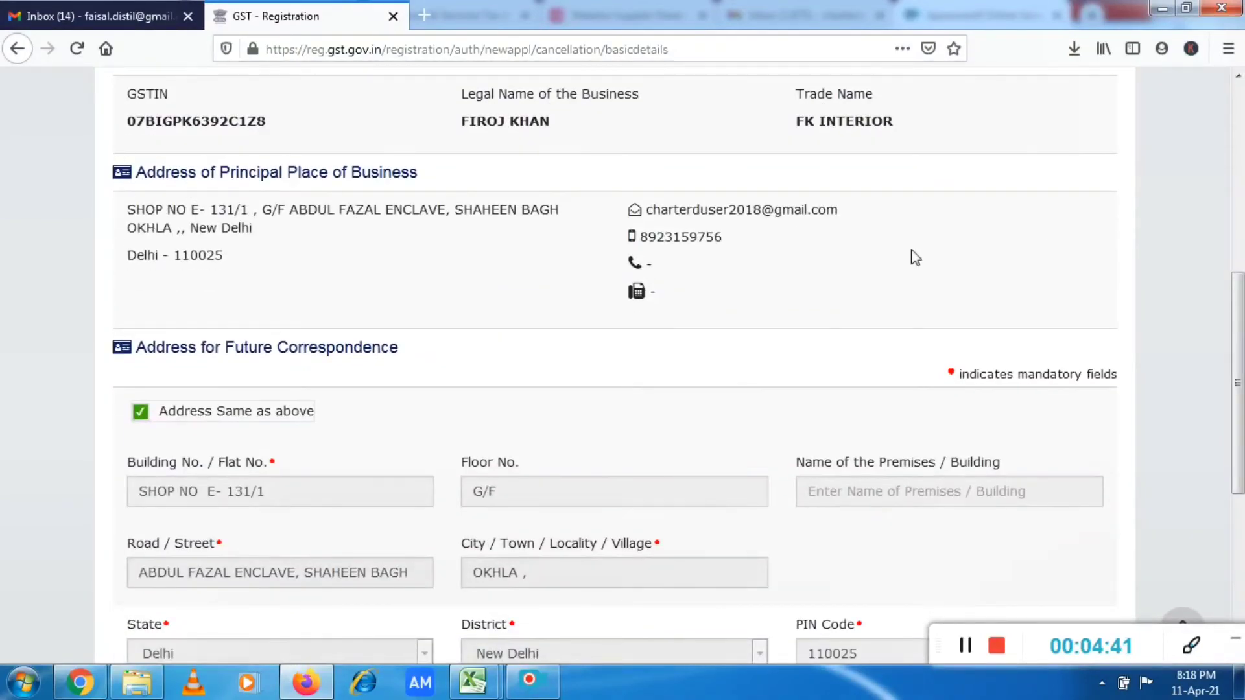
pyautogui.moveTo(1238, 383); pyautogui.dragTo(1238, 523)
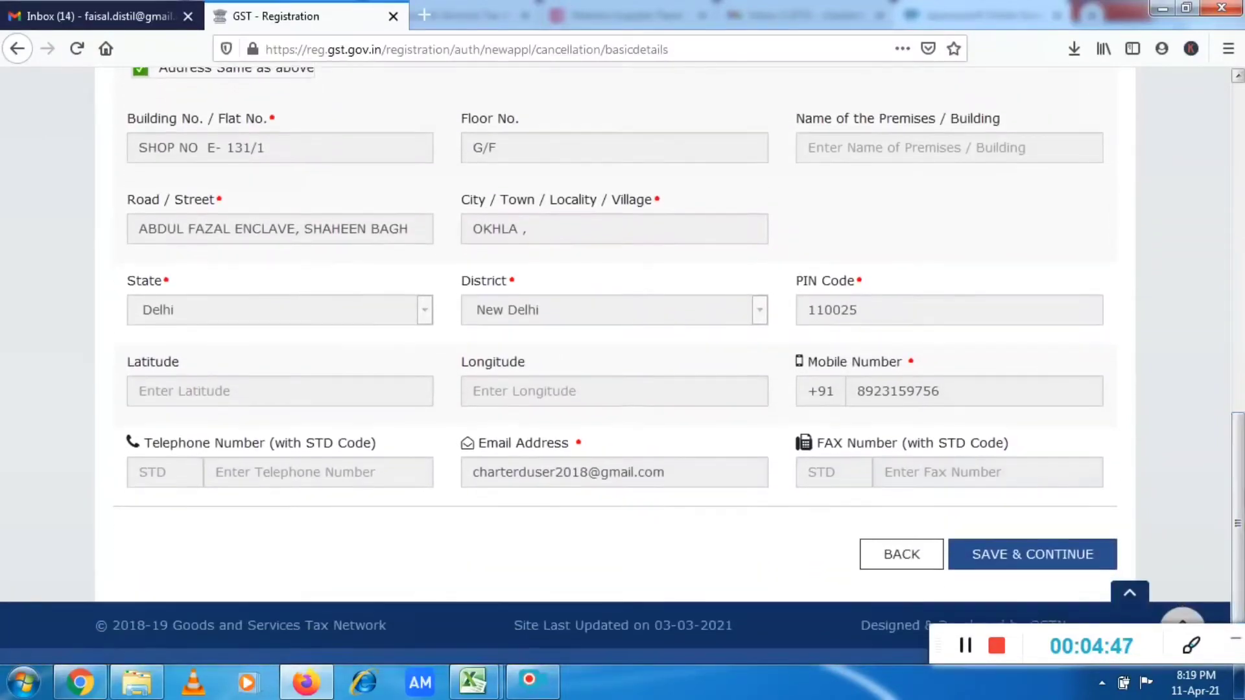
pyautogui.click(1045, 560)
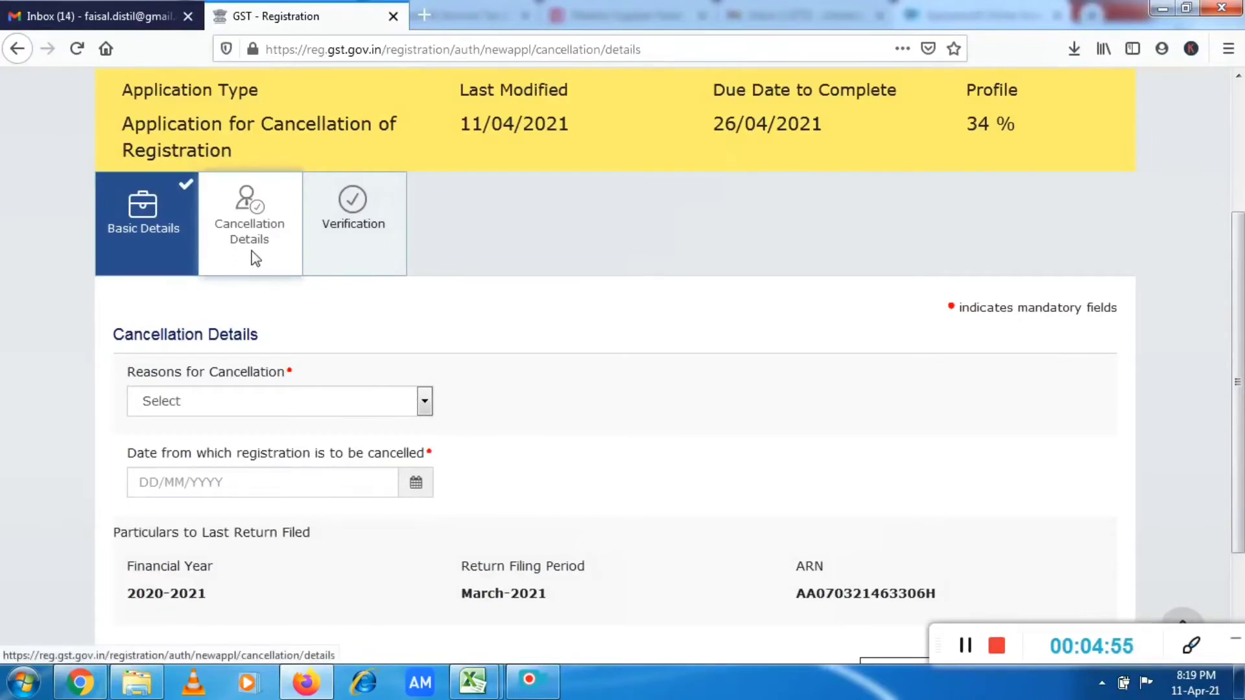
# Choose "Discontinuance of business/ Closure of business" as the reason for cancellation.
pyautogui.moveTo(1239, 357); pyautogui.dragTo(1239, 420)
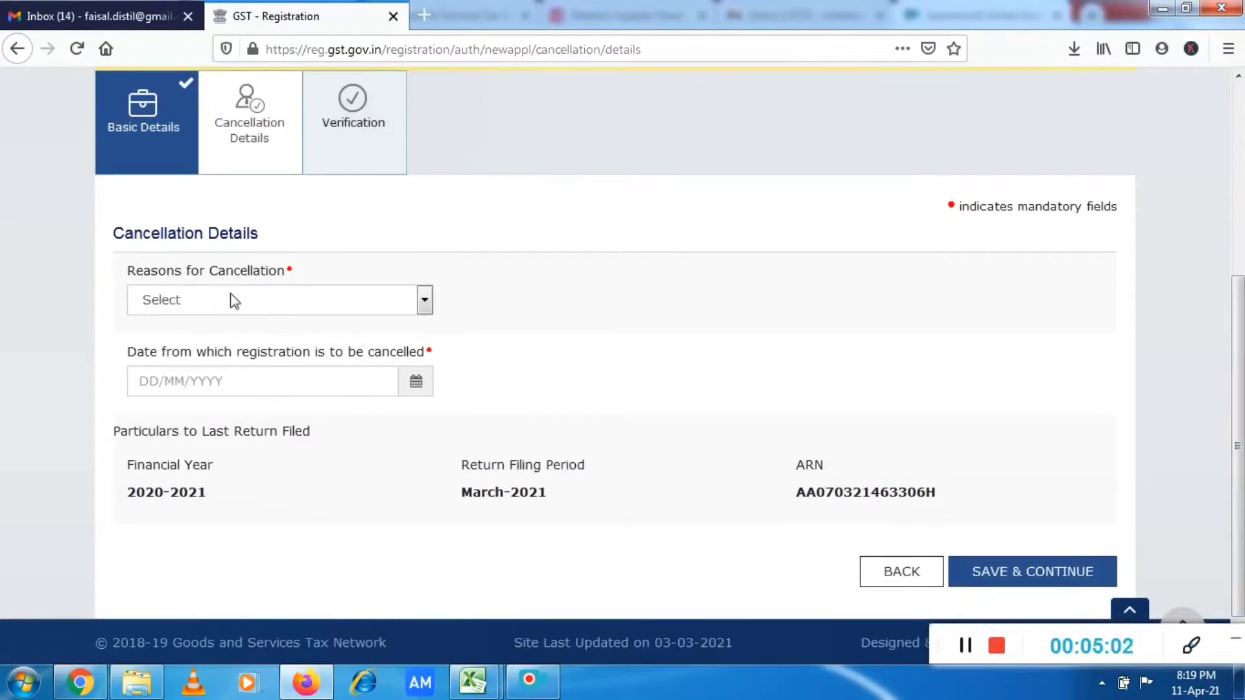
pyautogui.click(416, 302)
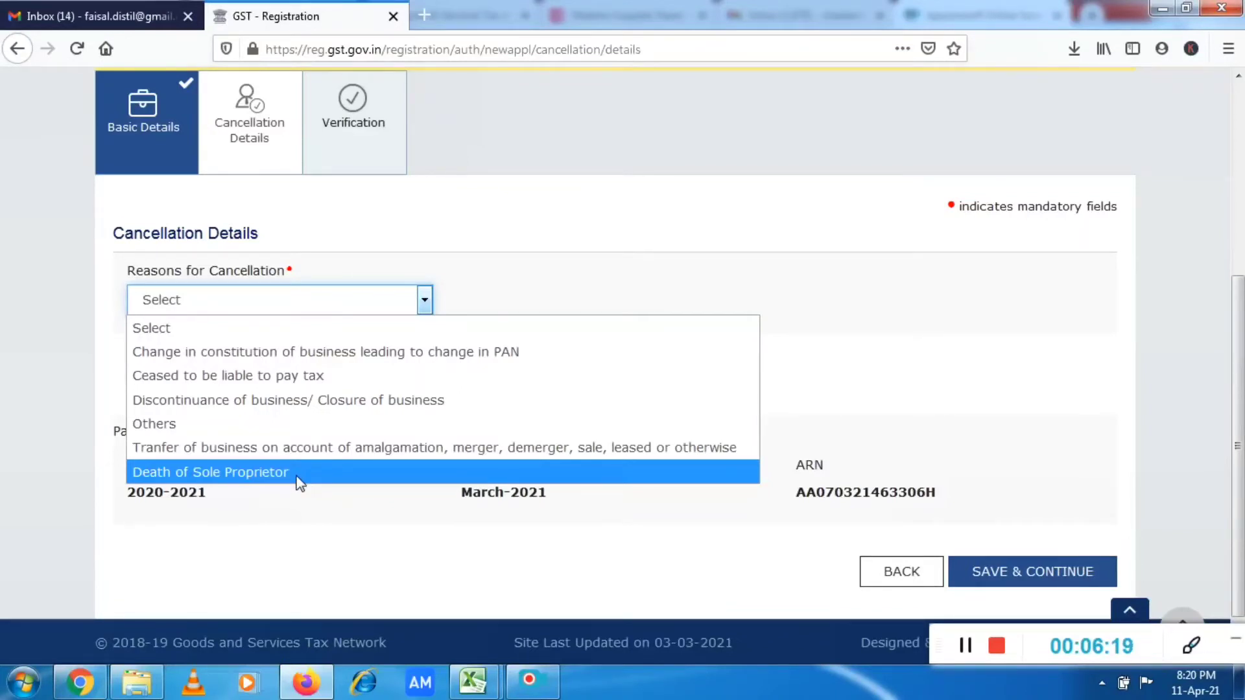
pyautogui.click(336, 402)
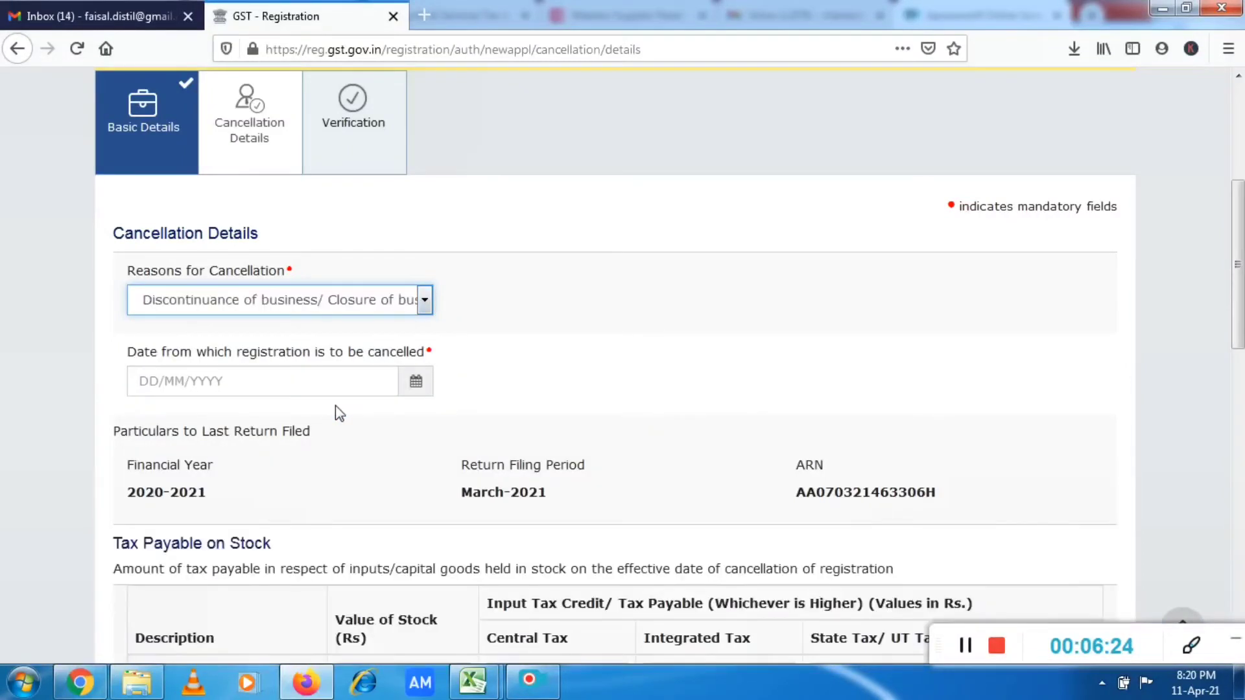
# Enter 11/04/2021 as the date from which the registration is to be cancelled.
pyautogui.click(156, 384)
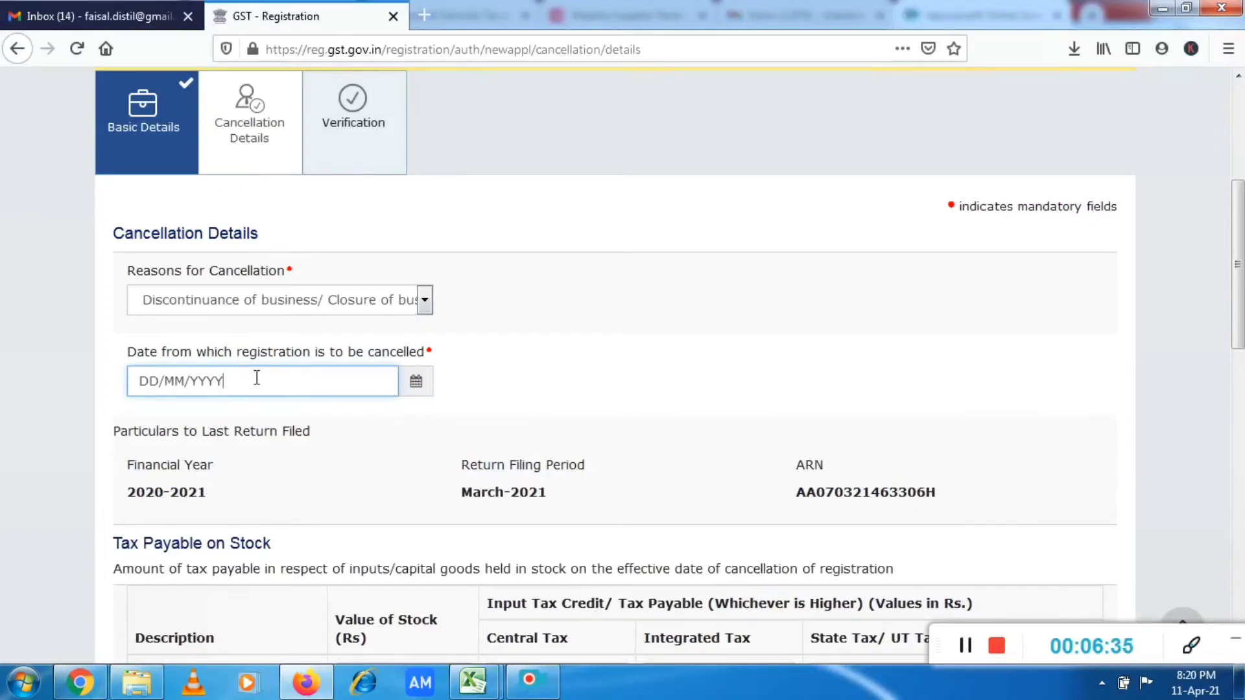
pyautogui.click(139, 384)
pyautogui.write('11/')
pyautogui.write('04/')
pyautogui.write('2021')
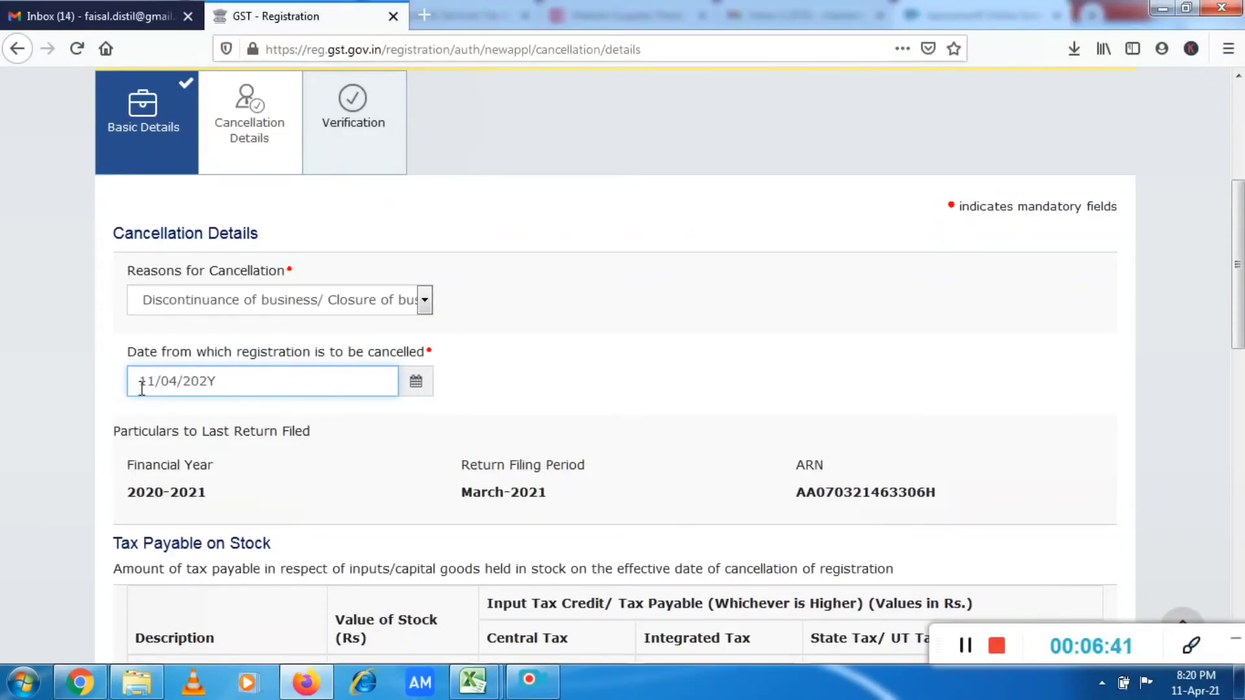
pyautogui.click(703, 347)
# Check the tax payable on stock and tax paid tables, and save the cancellation details without entering amounts.
pyautogui.moveTo(1241, 305); pyautogui.dragTo(1241, 372)
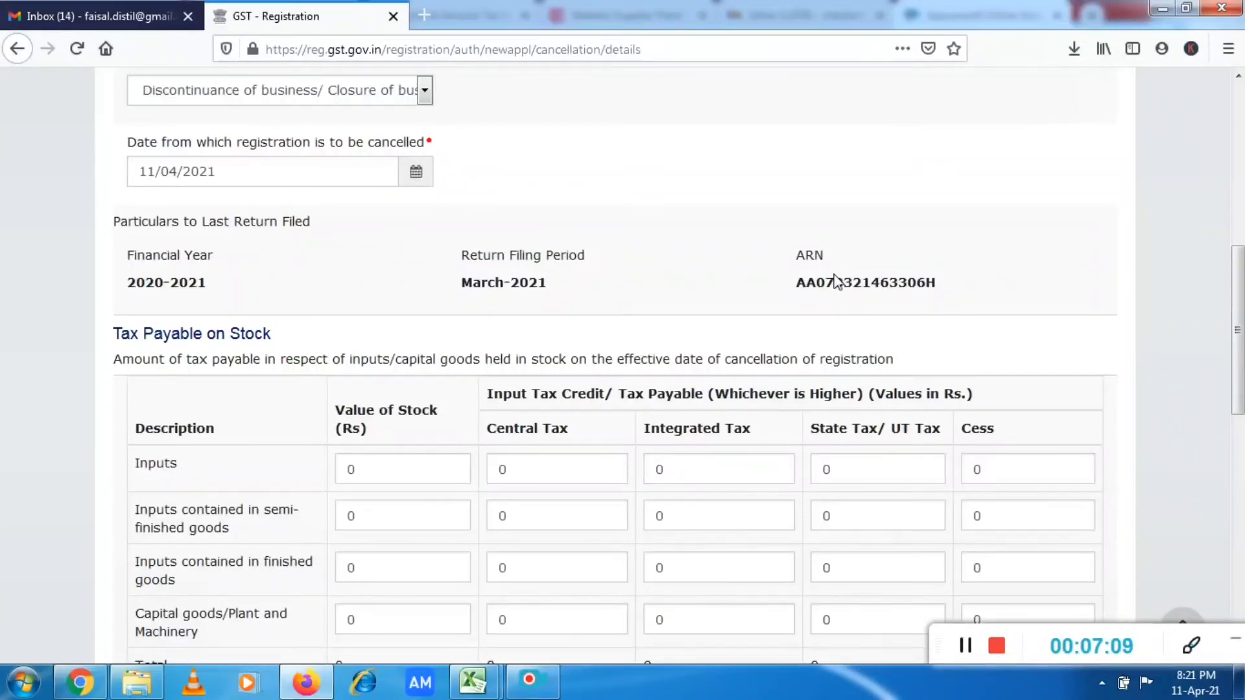
pyautogui.moveTo(1238, 331); pyautogui.dragTo(1237, 400)
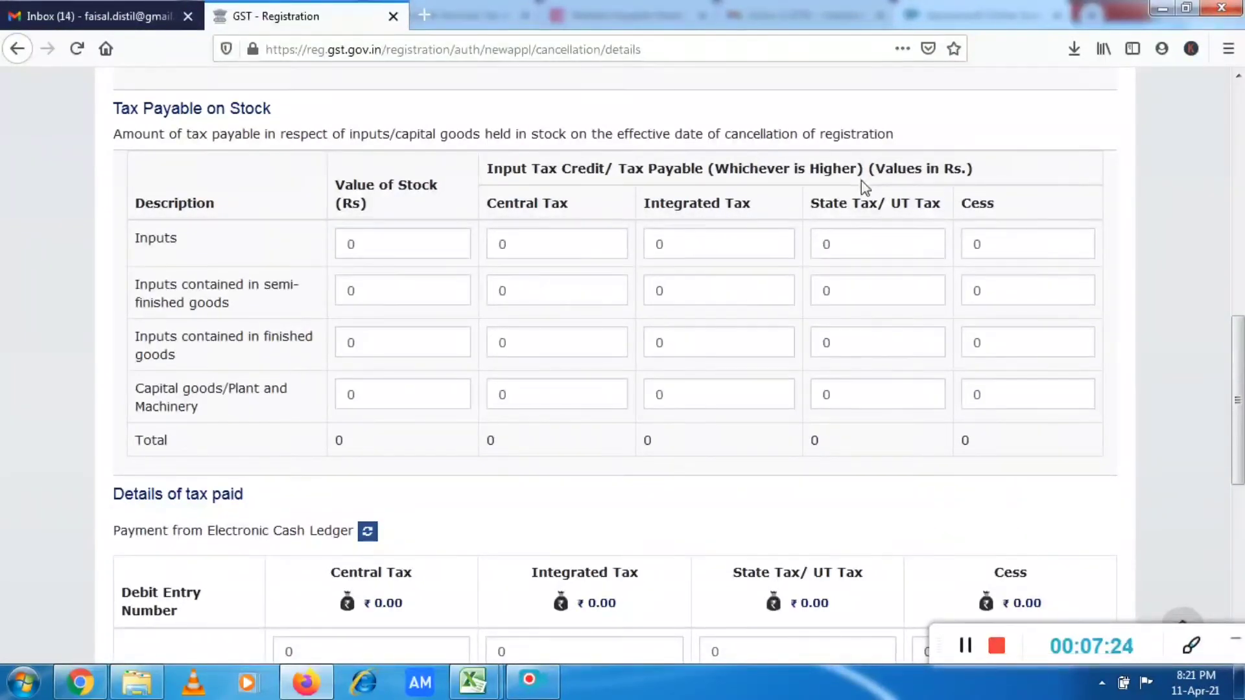
pyautogui.scroll(-1, 1237, 415)
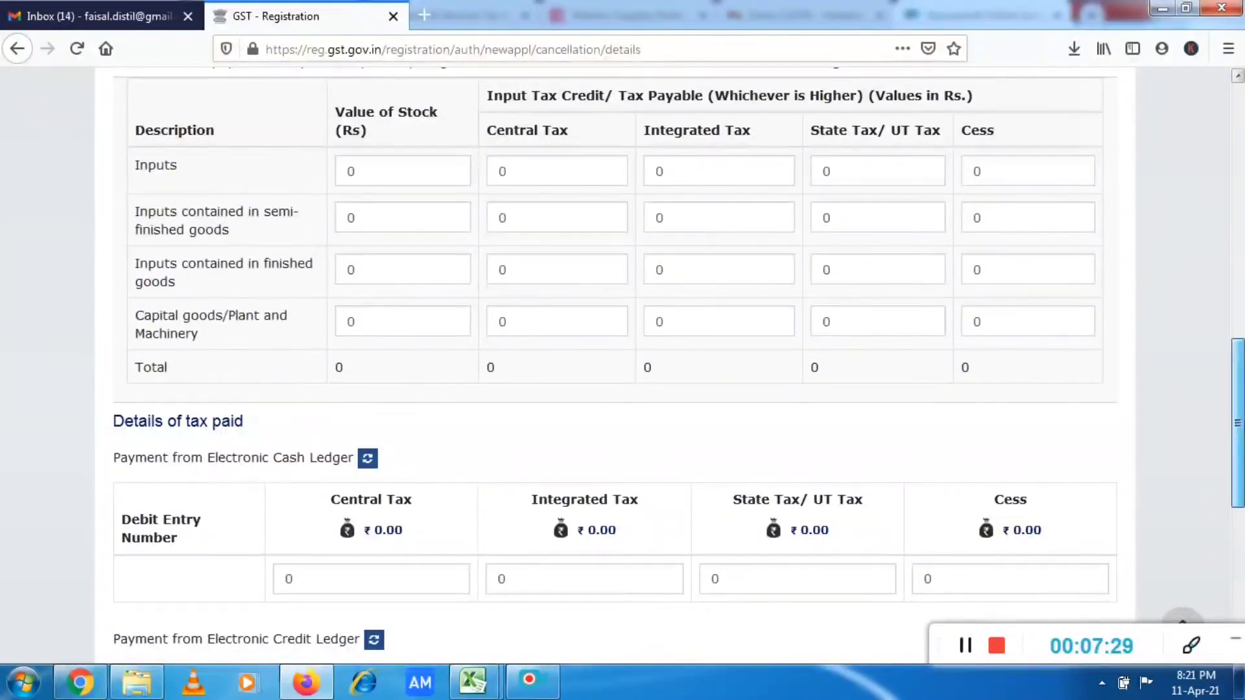
pyautogui.scroll(-2, 1237, 423)
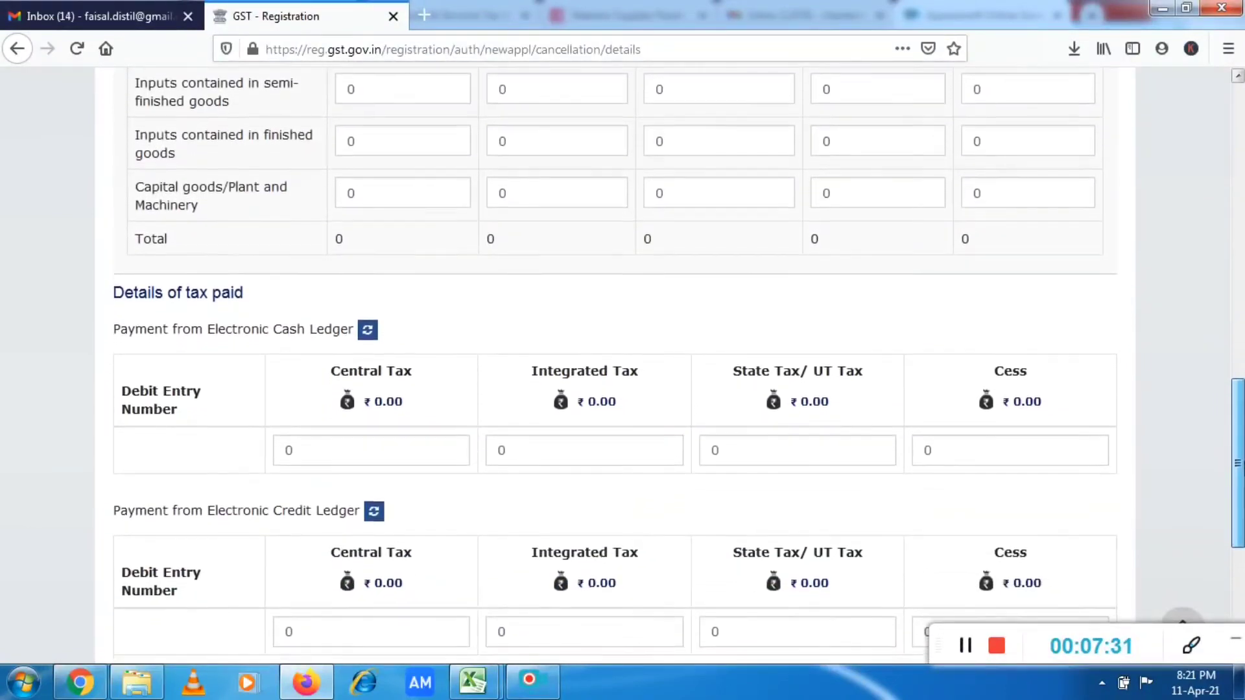
pyautogui.moveTo(1244, 461); pyautogui.dragTo(1244, 484)
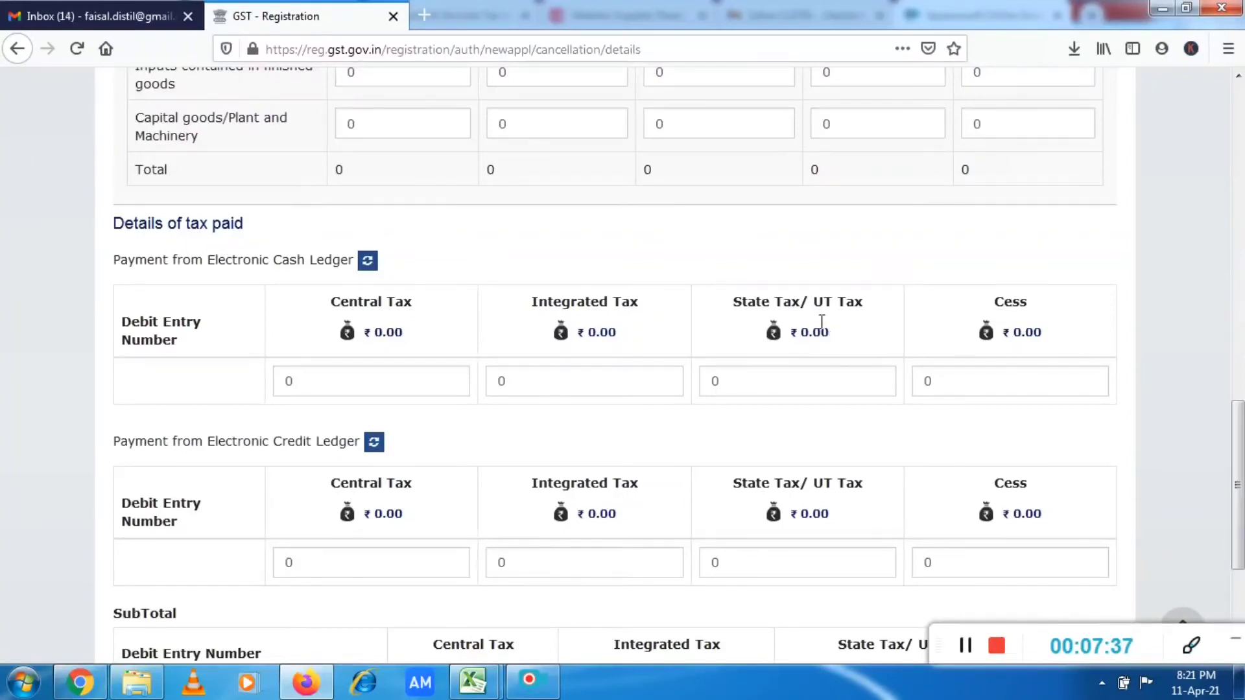
pyautogui.scroll(-2, 1238, 486)
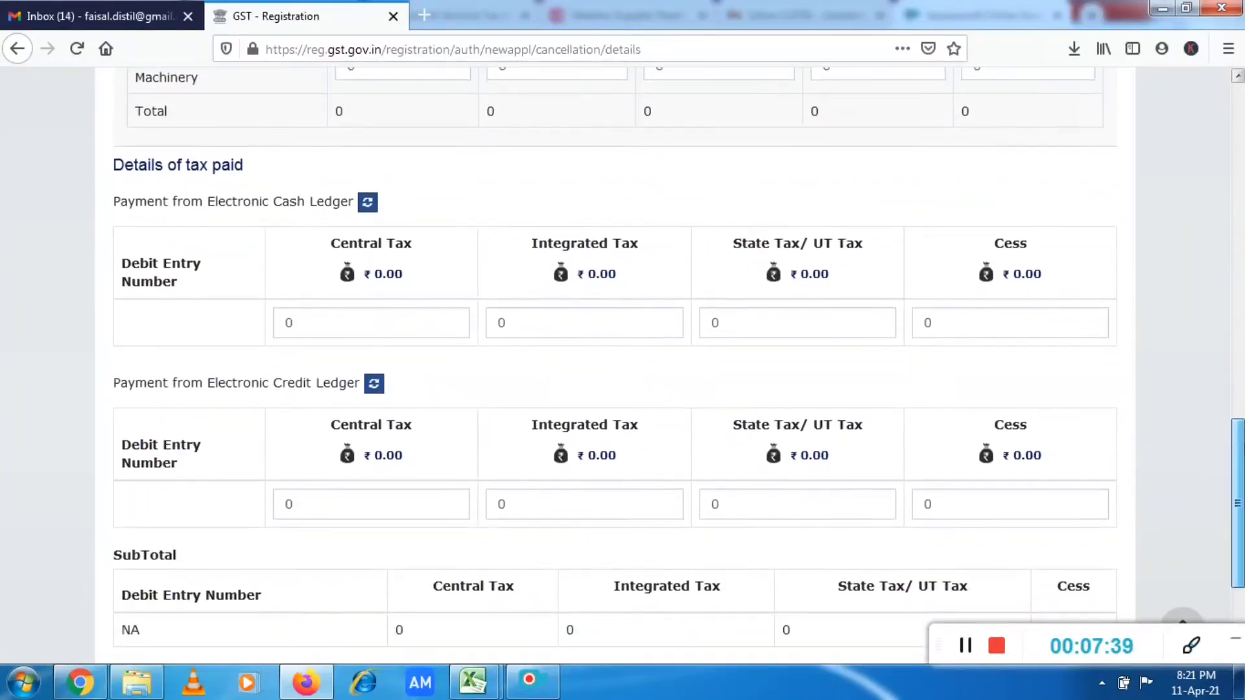
pyautogui.scroll(-2, 623, 363)
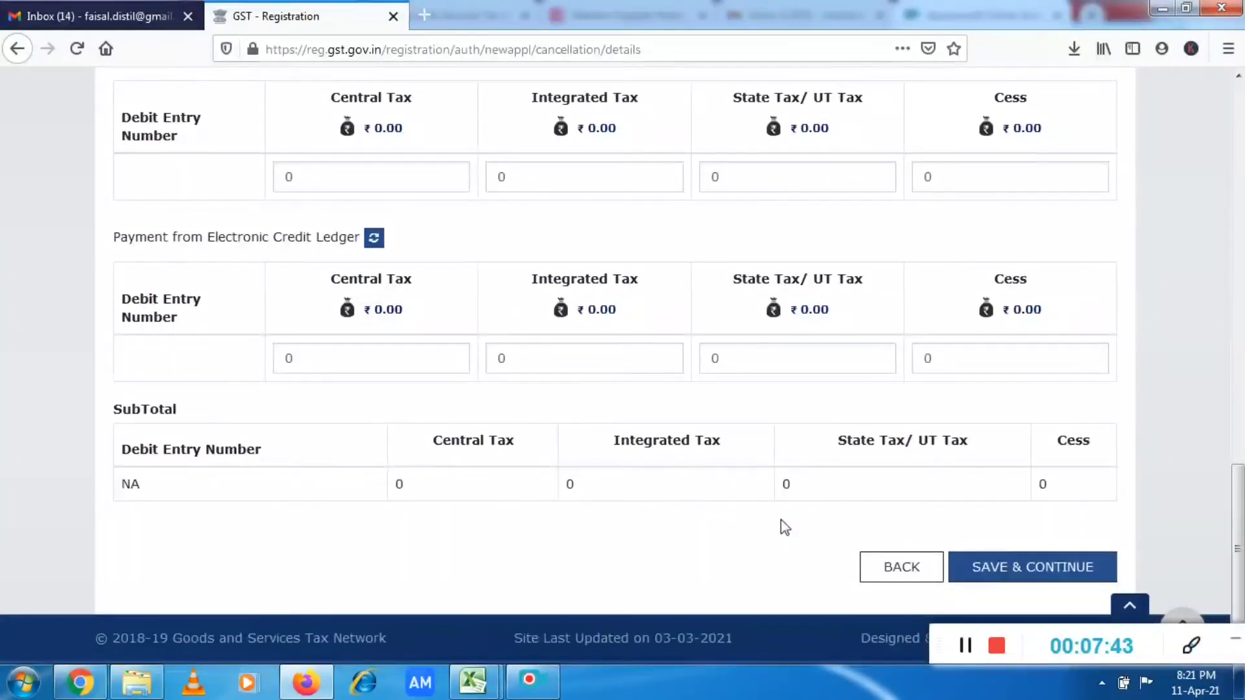
pyautogui.click(1027, 583)
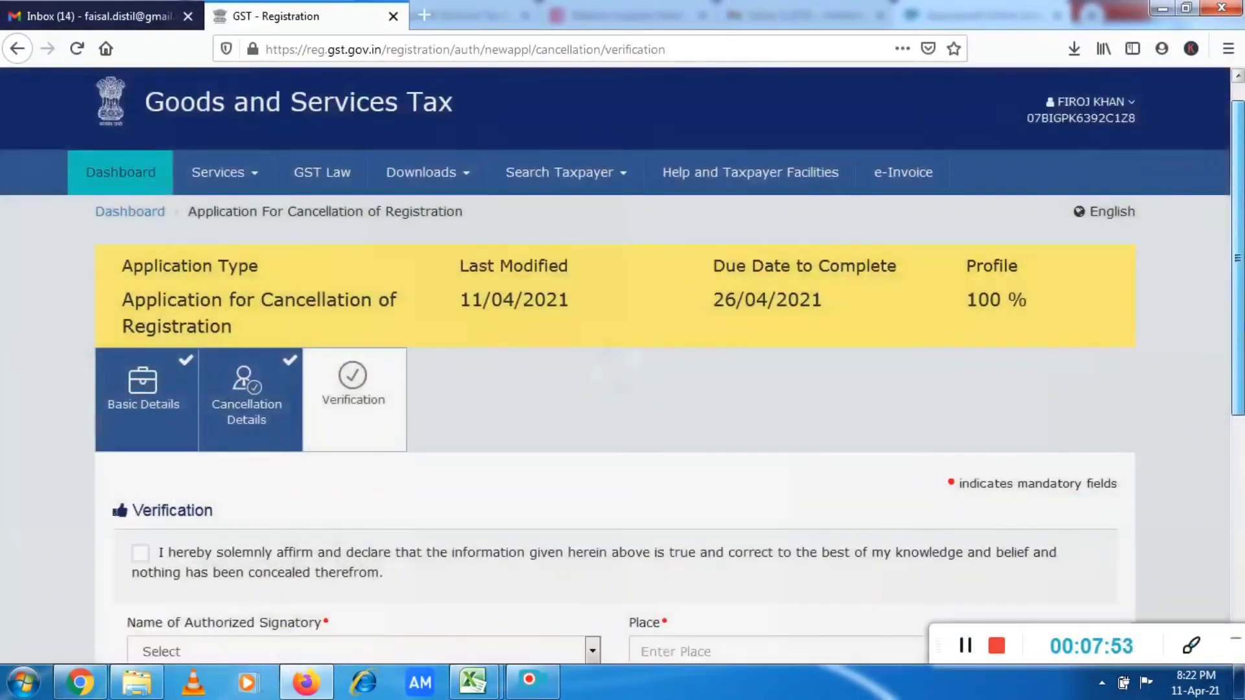
# Accept the verification declaration and select the proprietor as the authorized signatory.
pyautogui.moveTo(1238, 258); pyautogui.dragTo(1238, 331)
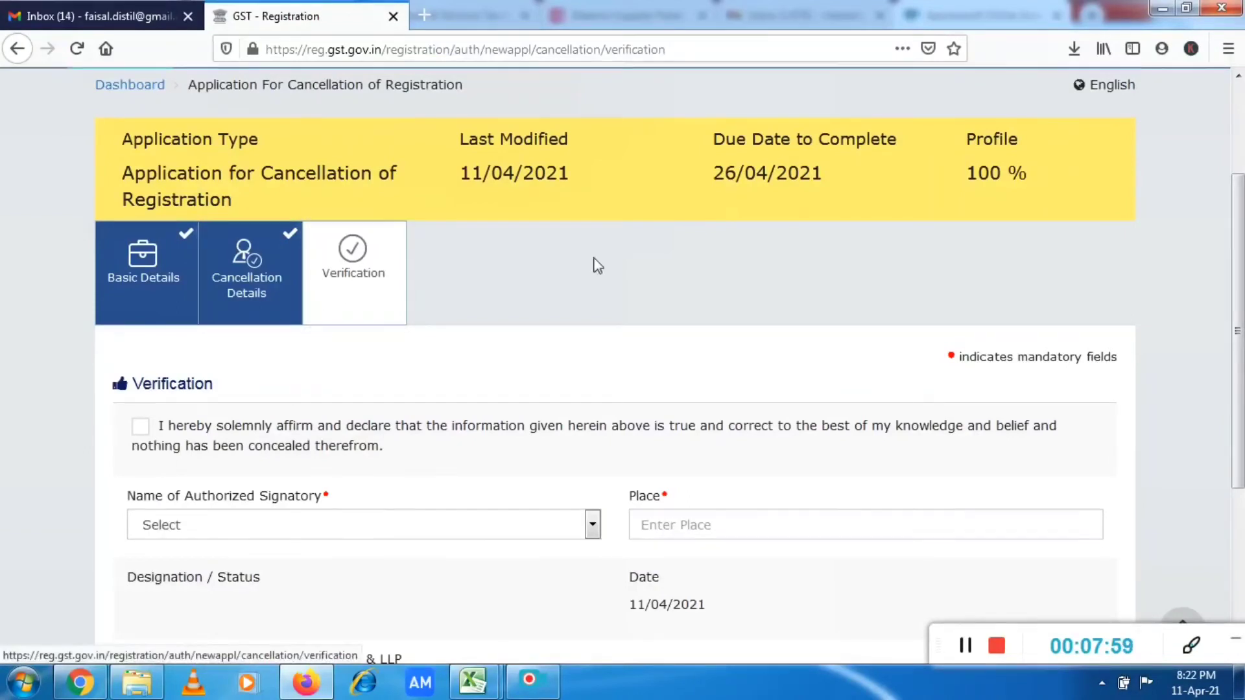
pyautogui.moveTo(1238, 331); pyautogui.dragTo(1238, 400)
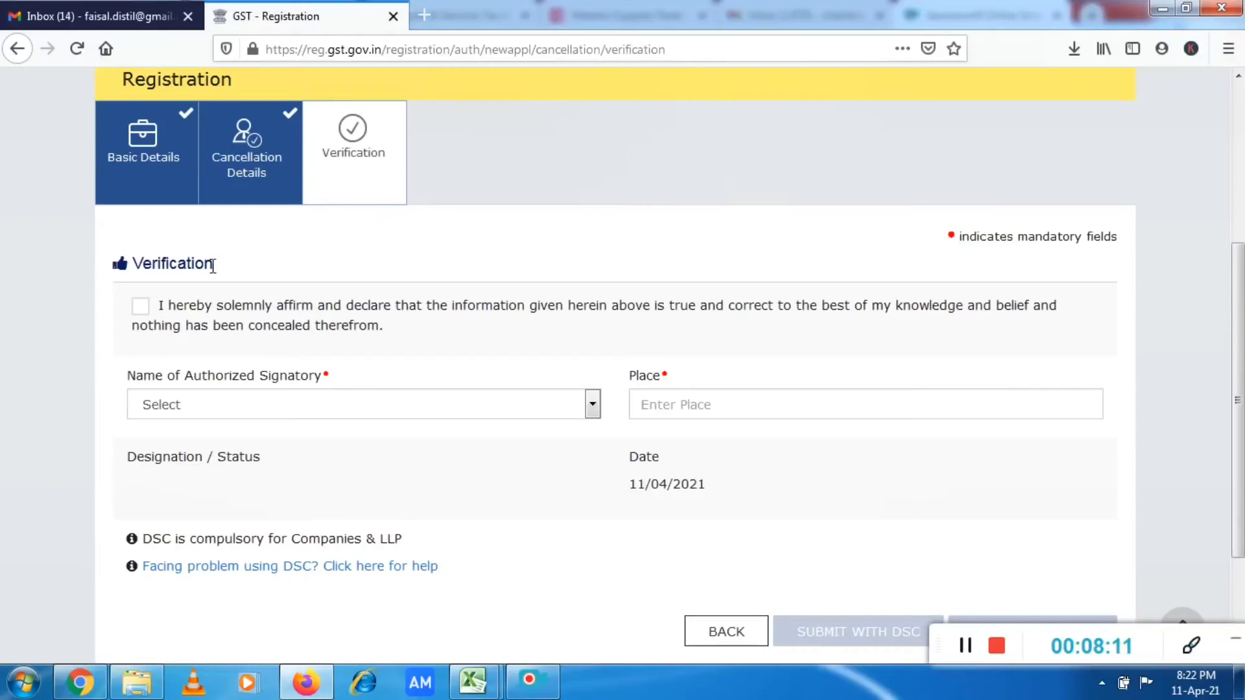
pyautogui.click(141, 306)
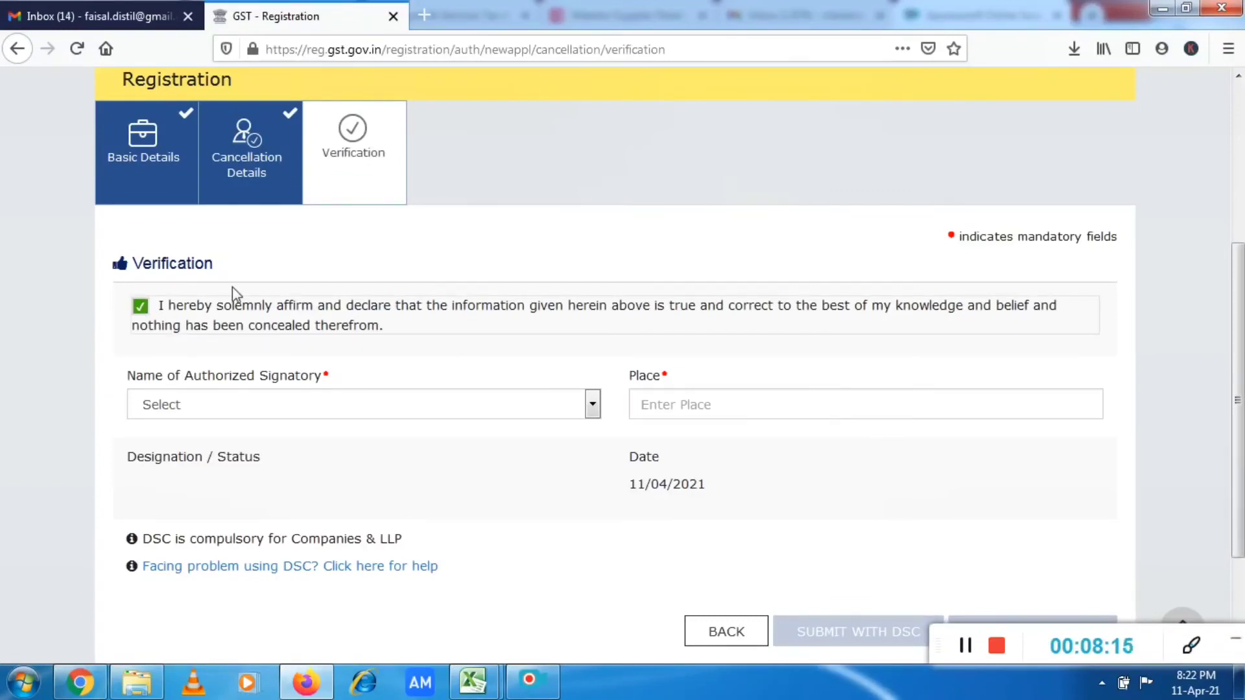
pyautogui.click(436, 405)
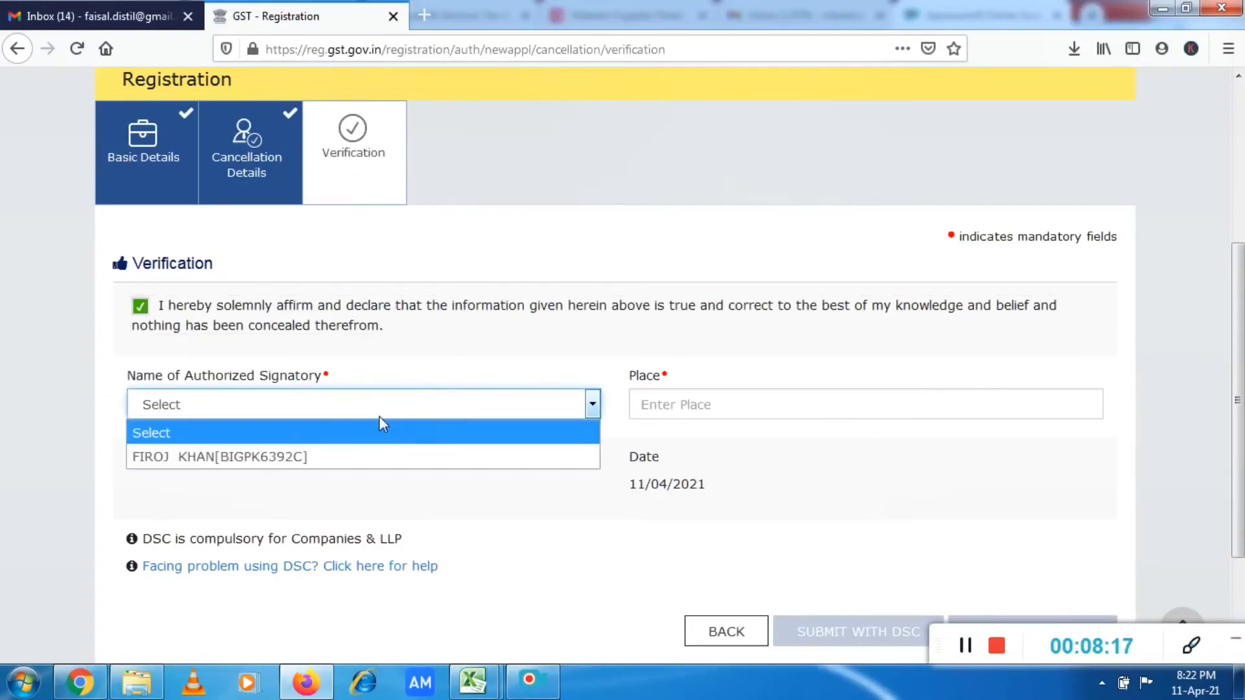
pyautogui.click(324, 460)
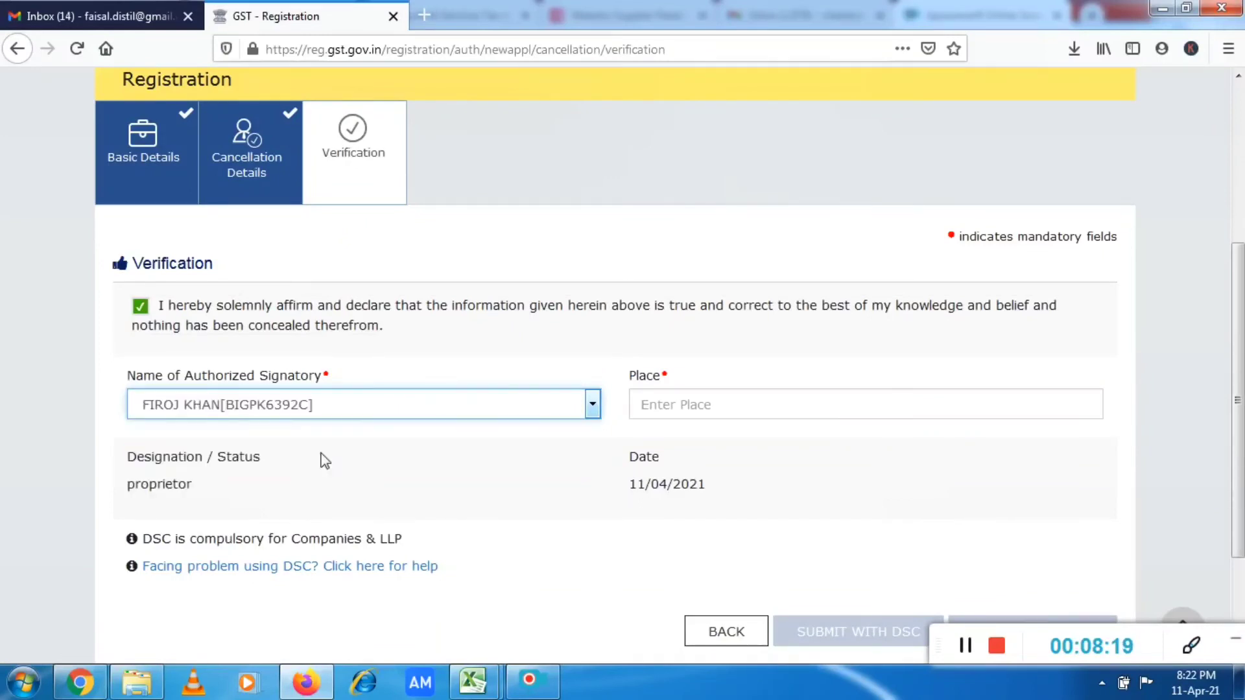
# Enter DELHI as the place of verification.
pyautogui.click(711, 413)
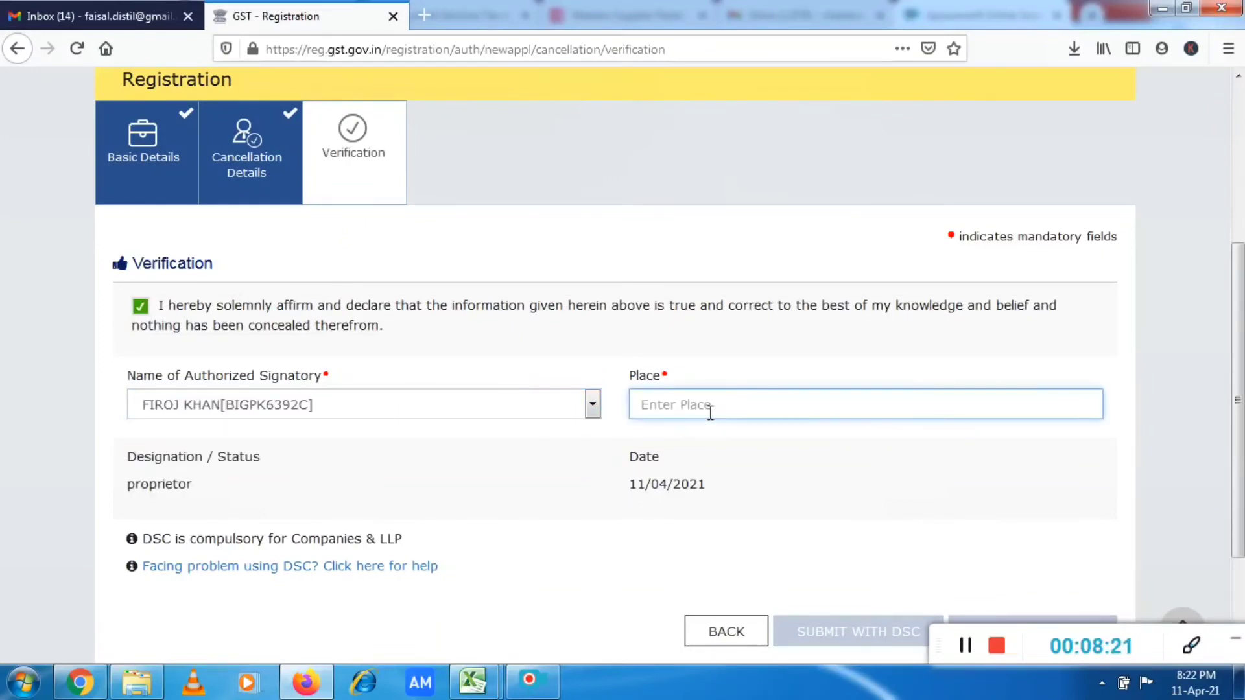
pyautogui.write('DELHI')
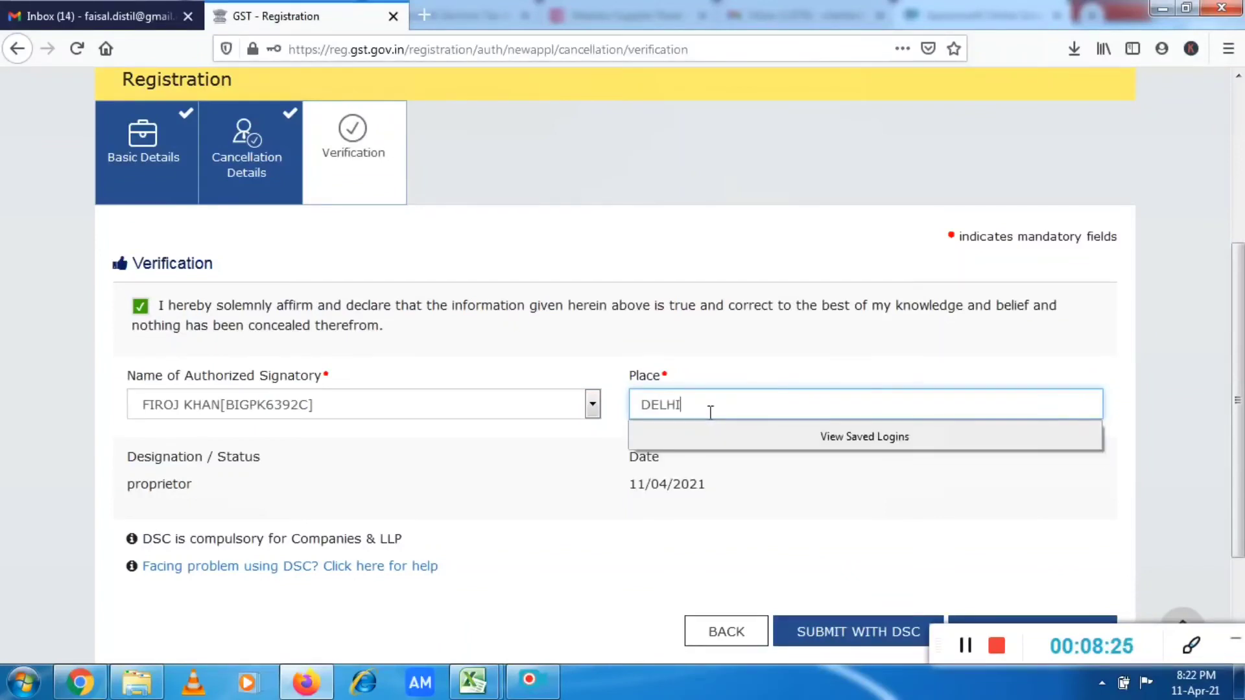
# Submit the cancellation application with EVC verification.
pyautogui.click(870, 513)
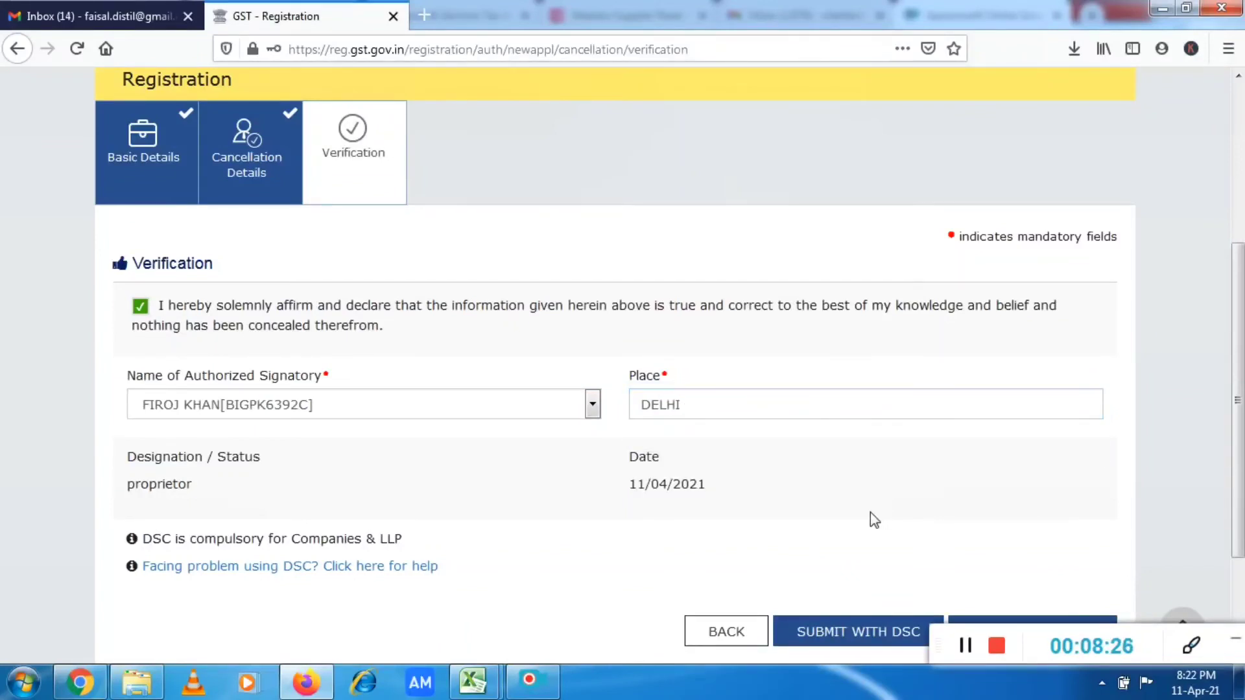
pyautogui.scroll(-2, 871, 513)
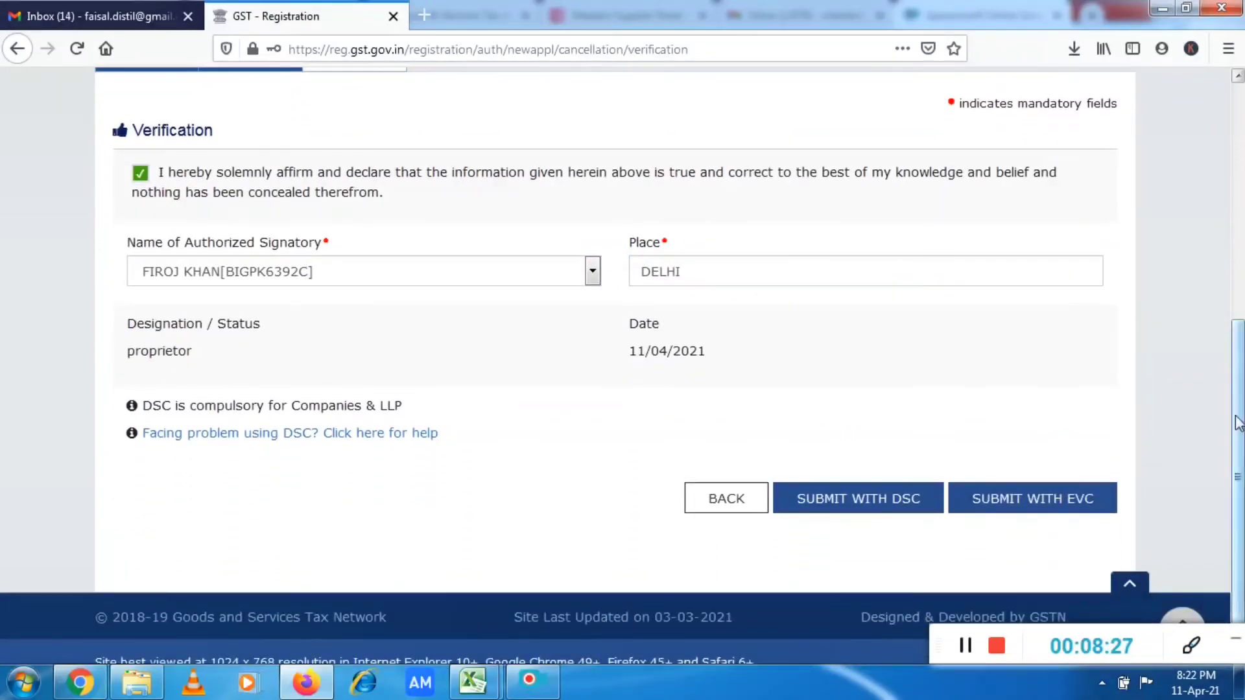
pyautogui.click(1078, 506)
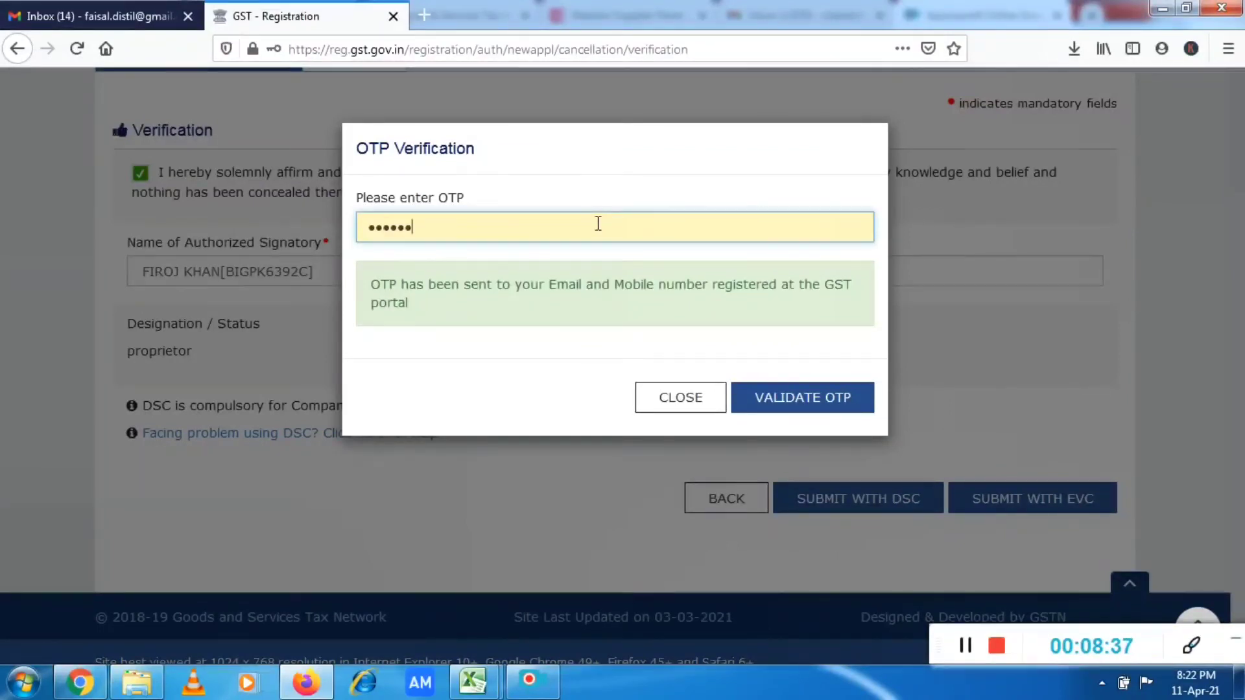
# Replace the prefilled code with the one-time password sent to the registered contact, and validate it.
pyautogui.press('BackSpace')
pyautogui.press('BackSpace')
pyautogui.press('BackSpace')
pyautogui.press('BackSpace')
pyautogui.press('BackSpace')
pyautogui.press('BackSpace')
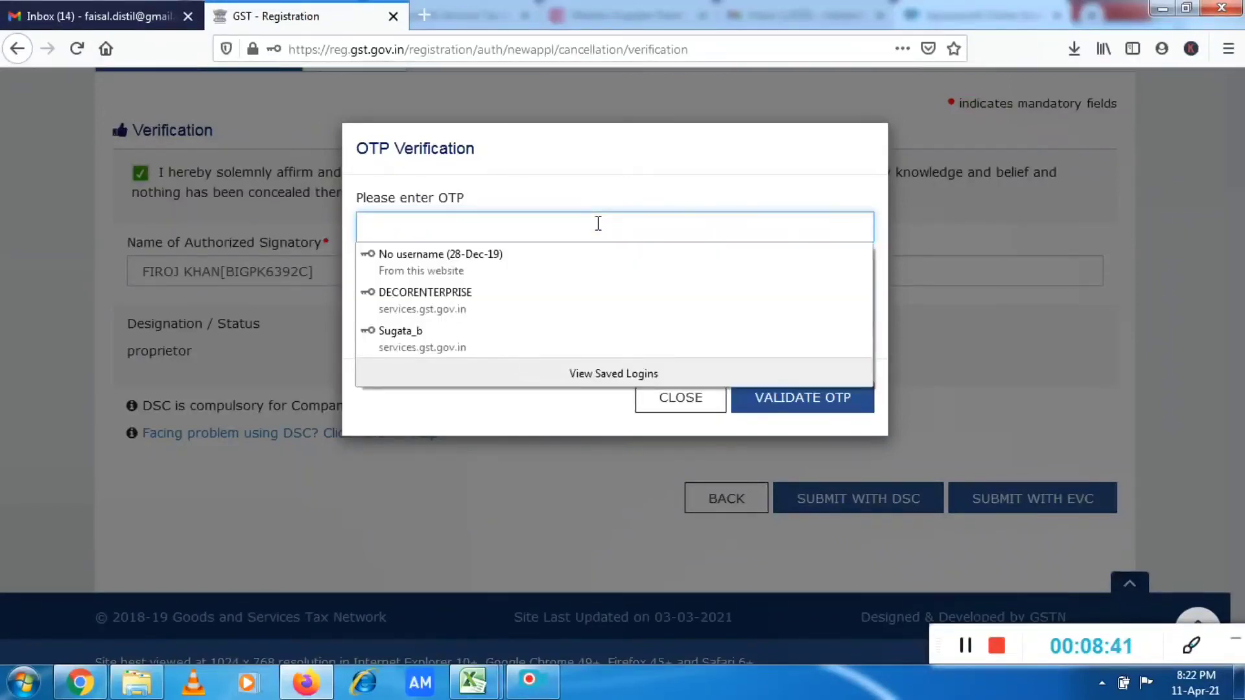
pyautogui.write('•••')
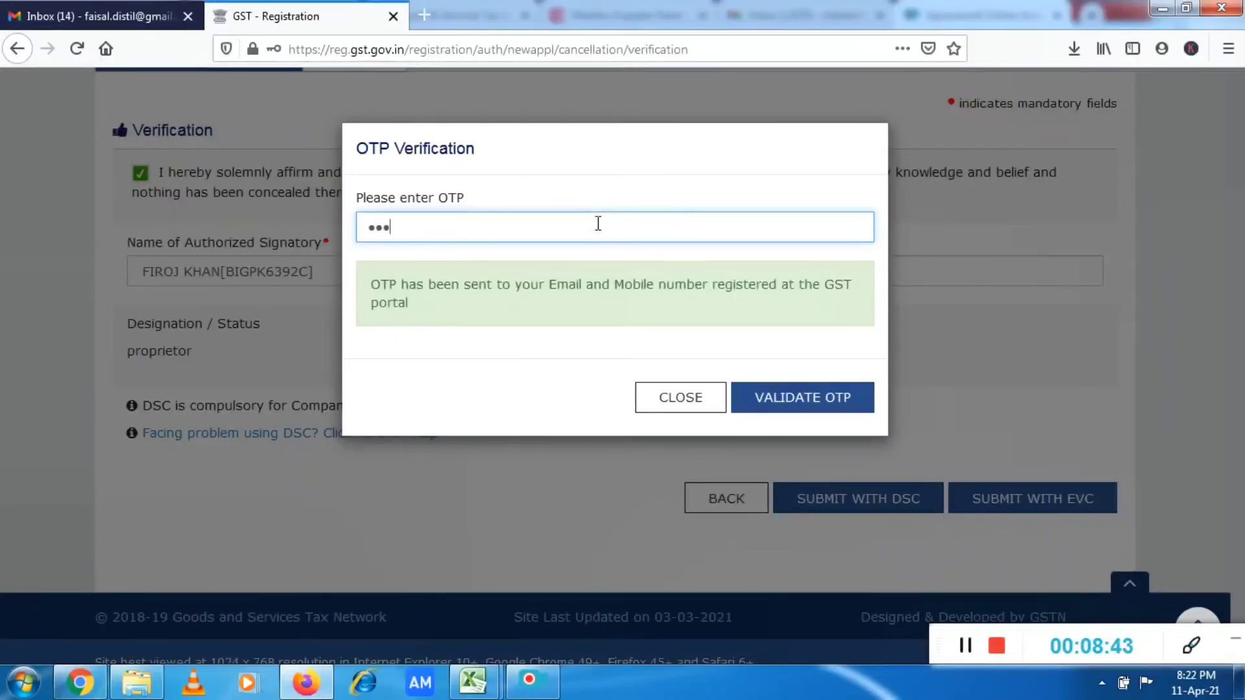
pyautogui.write('•••')
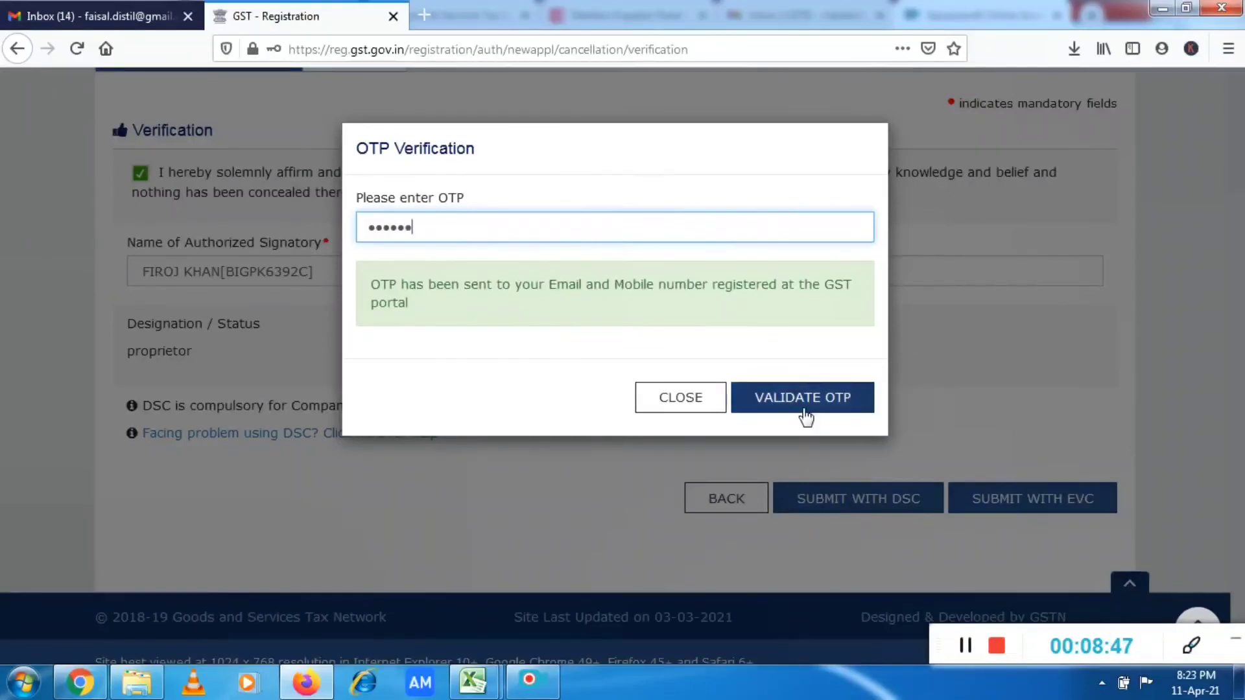
pyautogui.click(807, 408)
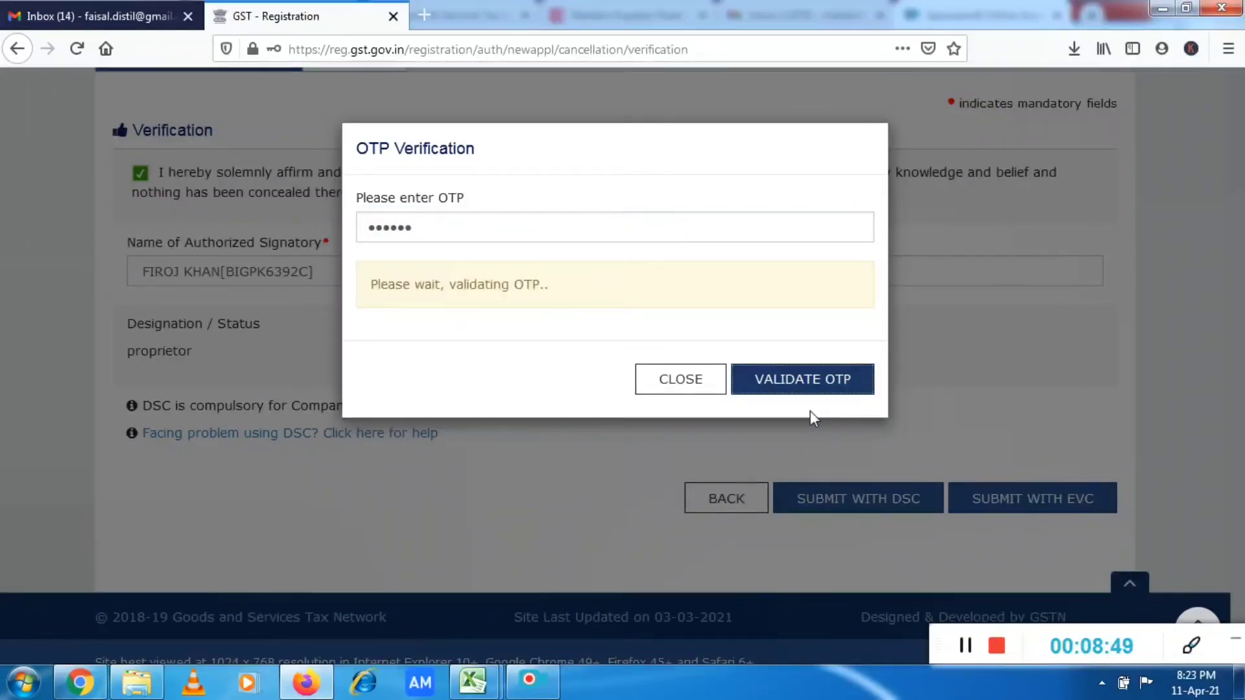